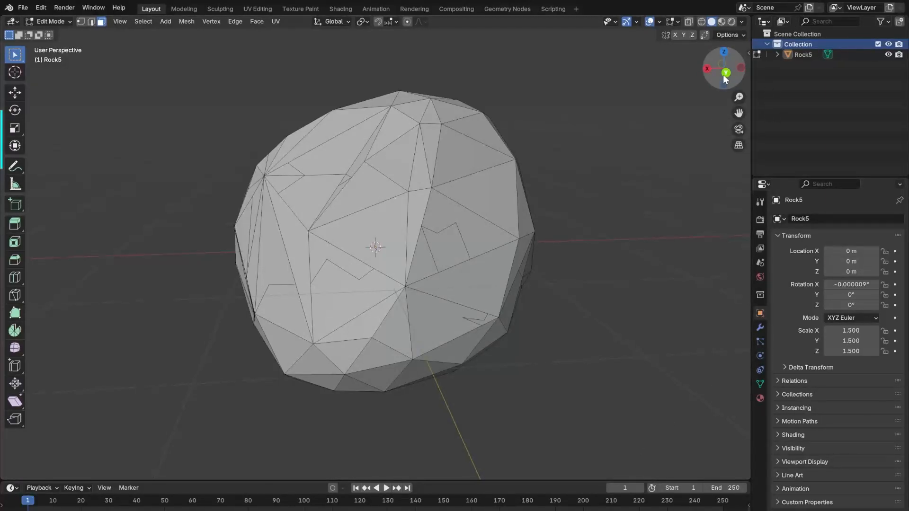
Select all faces of the Rock5 mesh that have exactly 4 sides, using Faces by Sides.
{"action": "left_click_drag", "start_coordinate": [723, 69], "coordinate": [665, 72]}
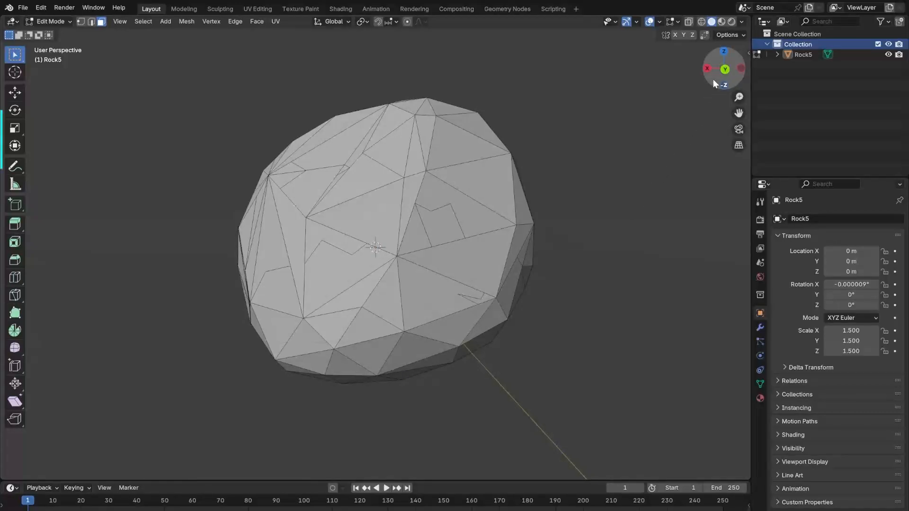
{"action": "left_click_drag", "start_coordinate": [724, 72], "coordinate": [604, 115]}
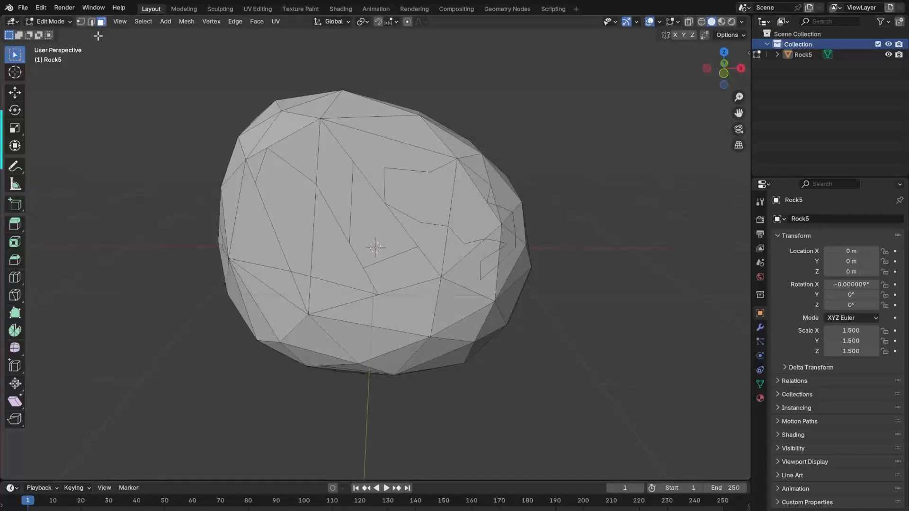
{"action": "left_click", "coordinate": [53, 21]}
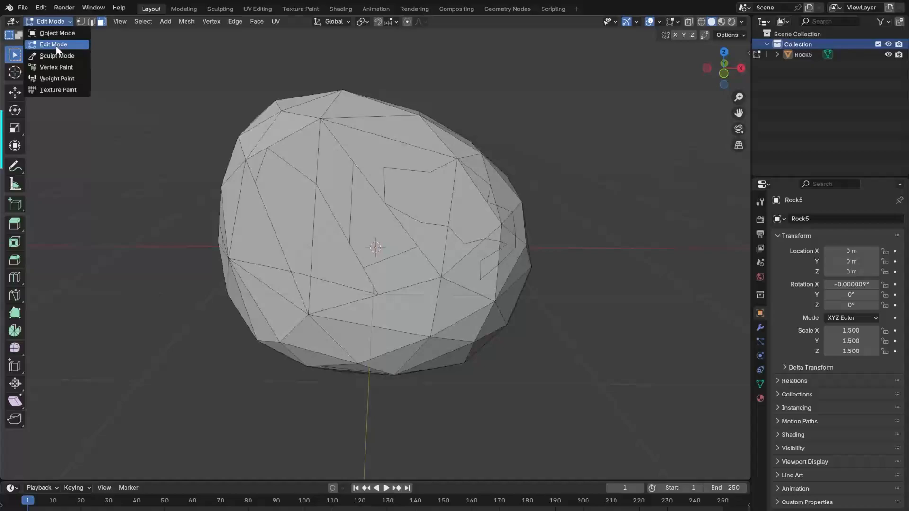
{"action": "left_click", "coordinate": [56, 46]}
{"action": "left_click", "coordinate": [145, 21]}
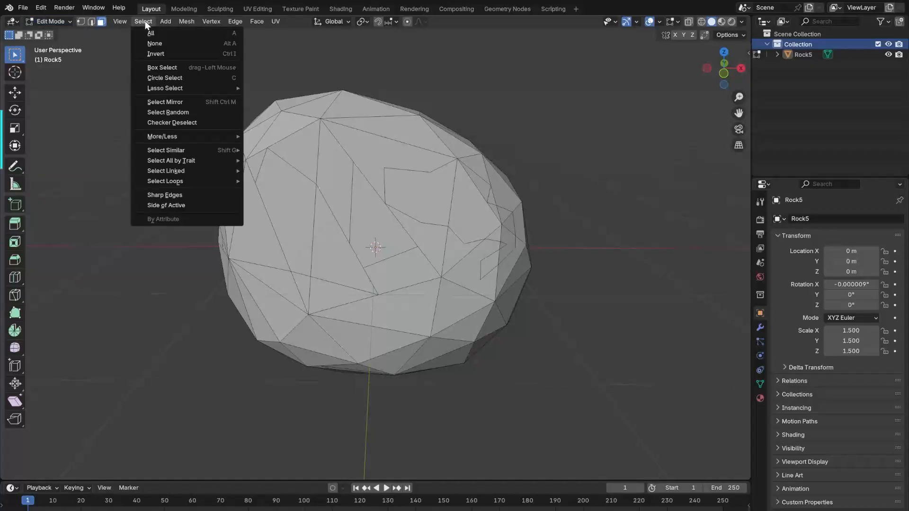
{"action": "mouse_move", "coordinate": [198, 159]}
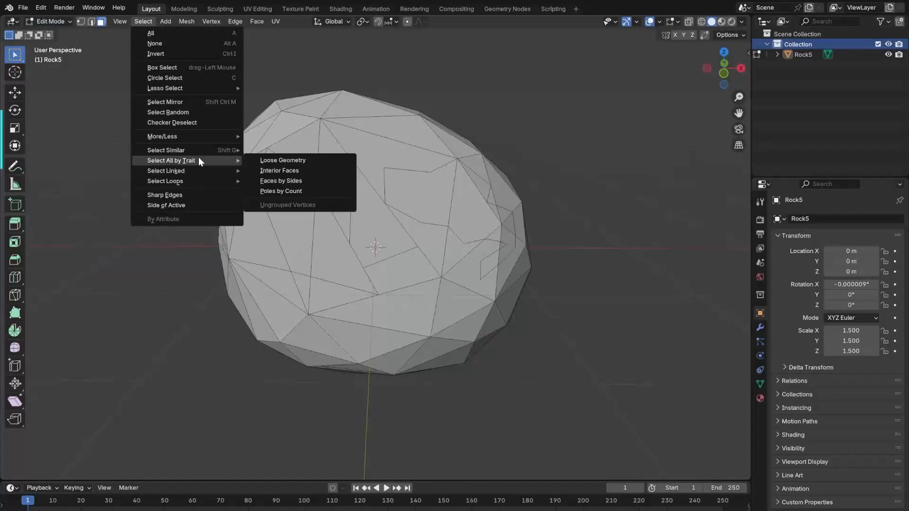
{"action": "left_click", "coordinate": [283, 183]}
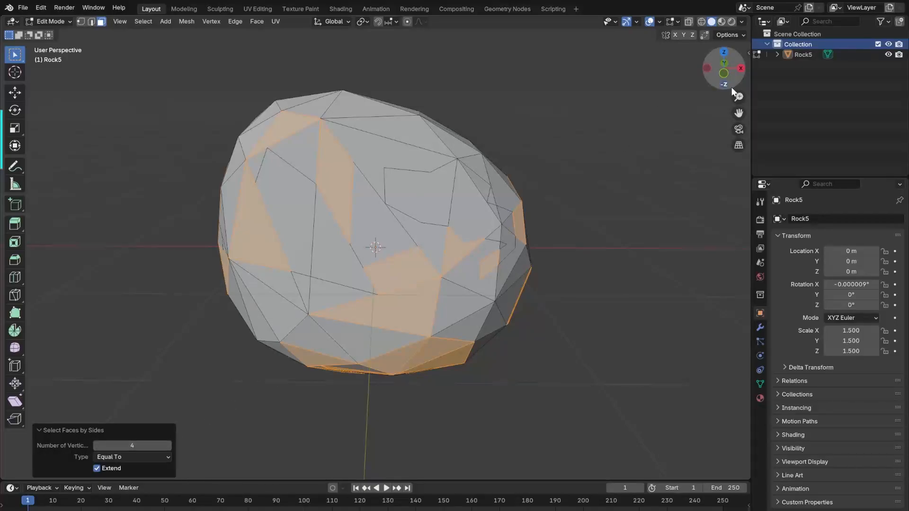
{"action": "mouse_move", "coordinate": [726, 83]}
{"action": "left_mouse_down"}
{"action": "mouse_move", "coordinate": [680, 98]}
{"action": "mouse_move", "coordinate": [660, 69]}
{"action": "mouse_move", "coordinate": [649, 69]}
{"action": "mouse_move", "coordinate": [666, 49]}
{"action": "mouse_move", "coordinate": [771, 67]}
{"action": "mouse_move", "coordinate": [805, 37]}
{"action": "mouse_move", "coordinate": [823, 42]}
{"action": "mouse_move", "coordinate": [728, 75]}
{"action": "left_mouse_up"}
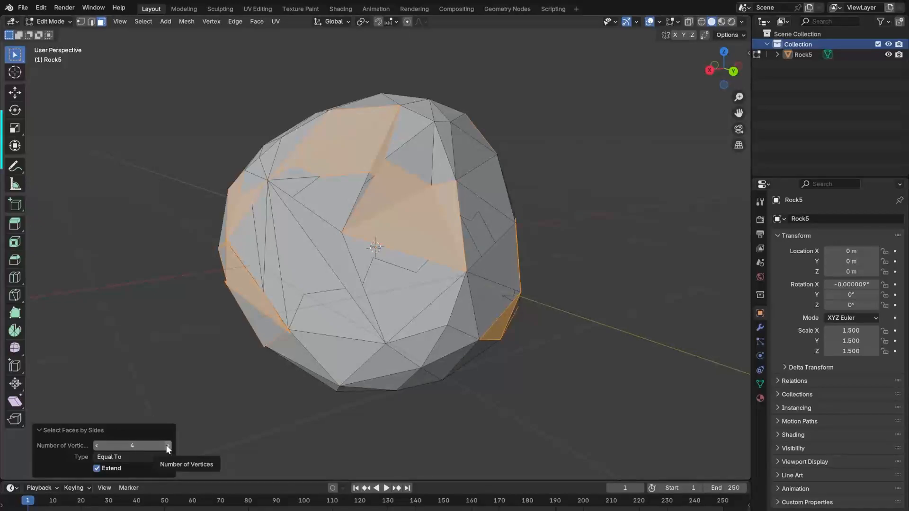
Step the face-selection vertex count through 5, 6 and 7 and back to 4, checking the matching faces around the rock.
{"action": "left_click", "coordinate": [168, 446]}
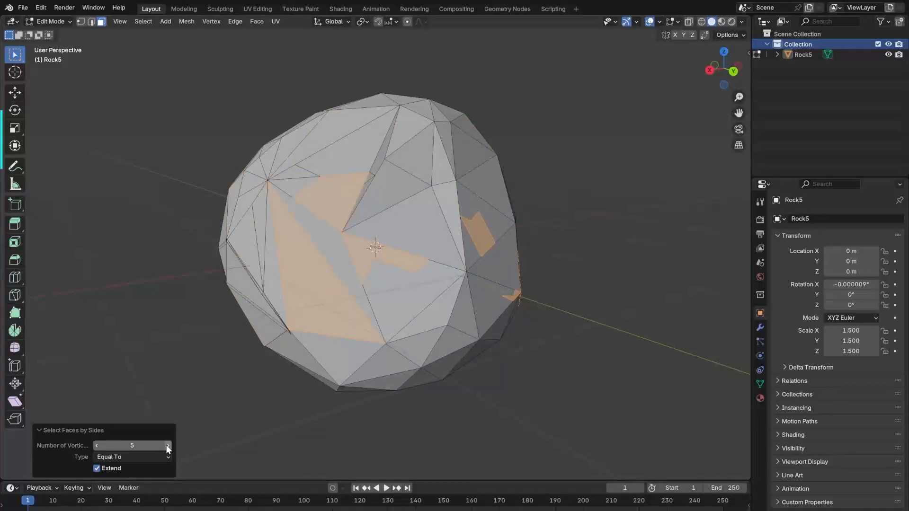
{"action": "left_click", "coordinate": [168, 445]}
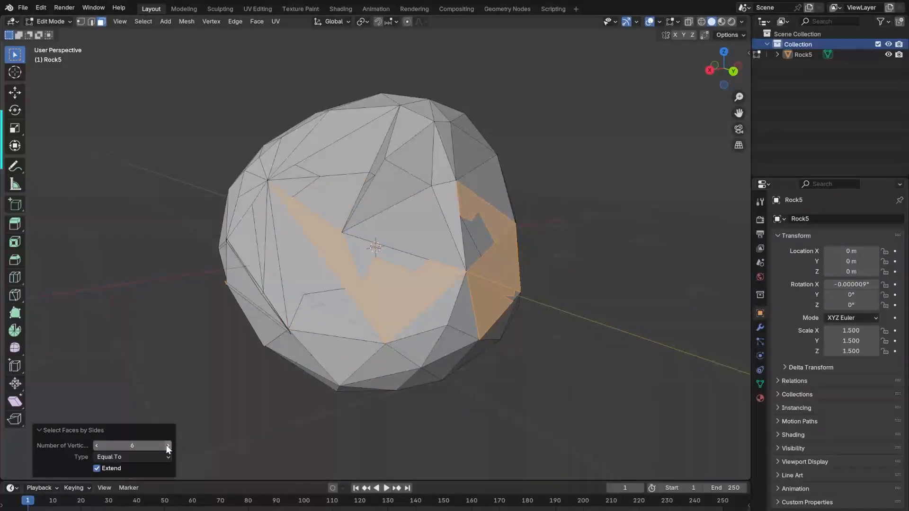
{"action": "left_click", "coordinate": [168, 446]}
{"action": "left_click_drag", "start_coordinate": [737, 75], "coordinate": [696, 144]}
{"action": "left_click", "coordinate": [95, 444]}
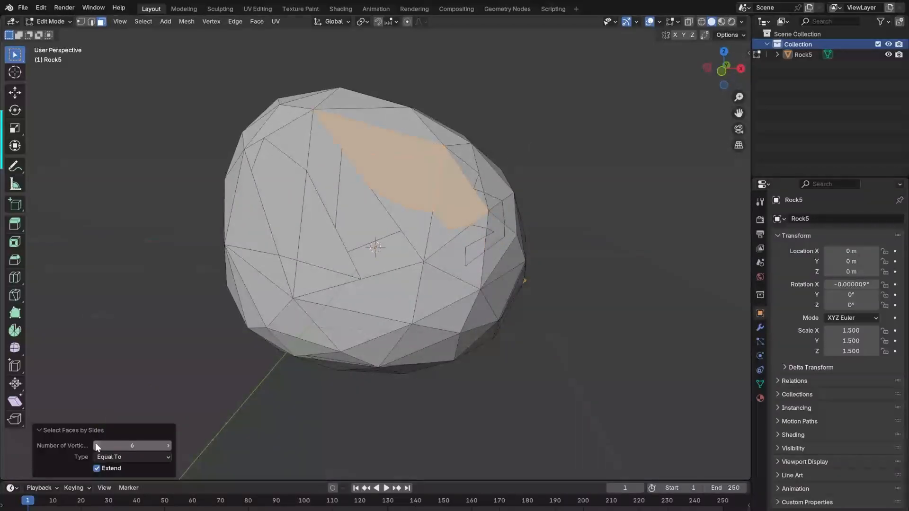
{"action": "left_click", "coordinate": [95, 444]}
{"action": "left_click", "coordinate": [95, 445]}
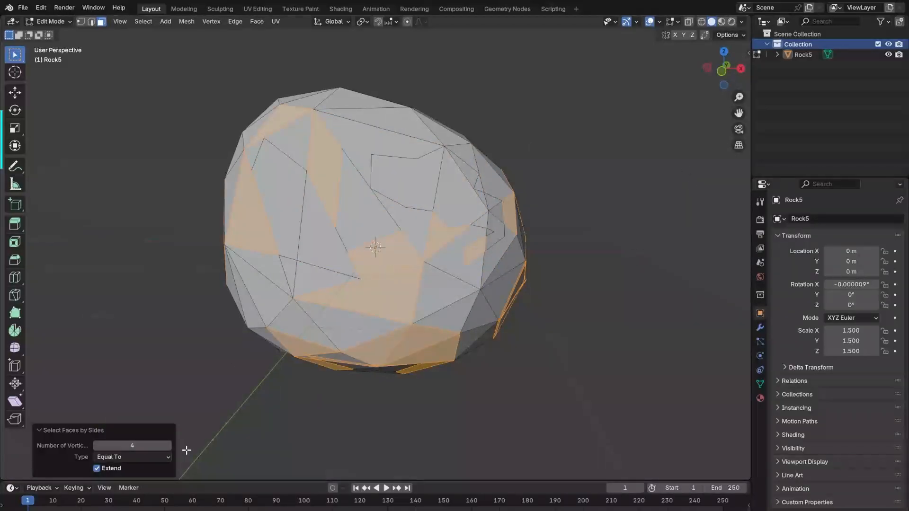
Select faces with 5 vertices instead and examine the highlighted n-gons from several angles.
{"action": "left_click", "coordinate": [168, 446]}
{"action": "scroll", "coordinate": [469, 140], "scroll_direction": "up", "scroll_amount": 4}
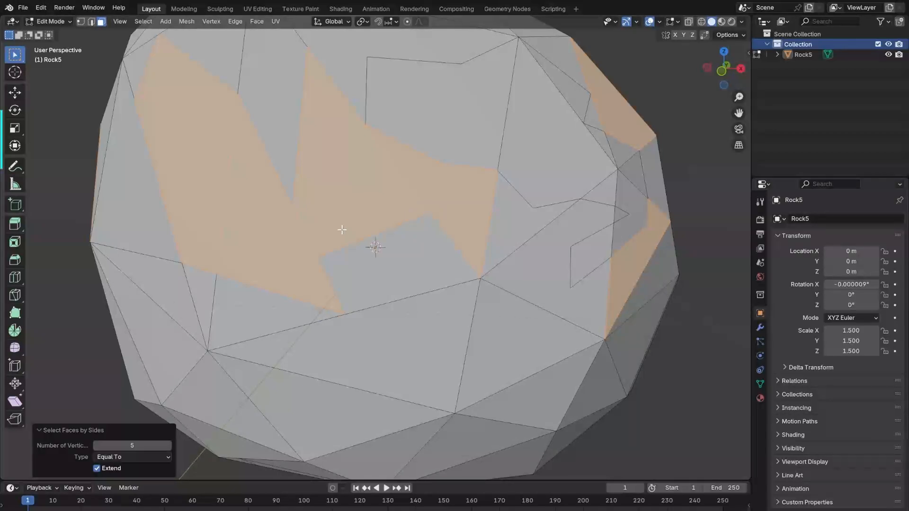
{"action": "scroll", "coordinate": [428, 216], "scroll_direction": "down", "scroll_amount": 1}
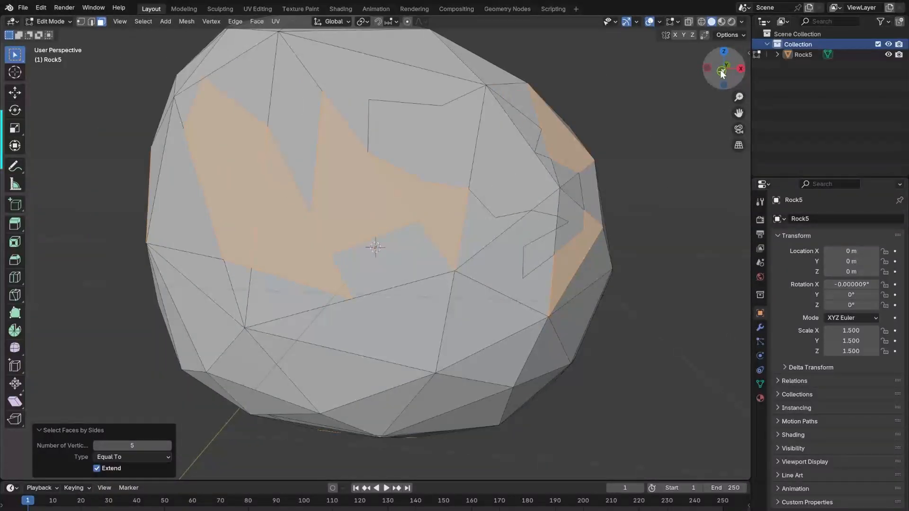
{"action": "left_click_drag", "start_coordinate": [723, 74], "coordinate": [739, 63]}
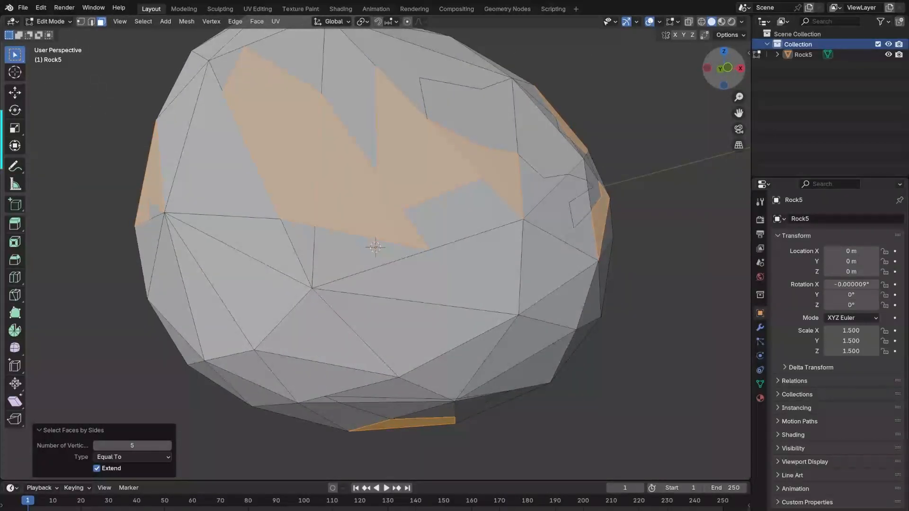
{"action": "left_click_drag", "start_coordinate": [738, 62], "coordinate": [725, 73]}
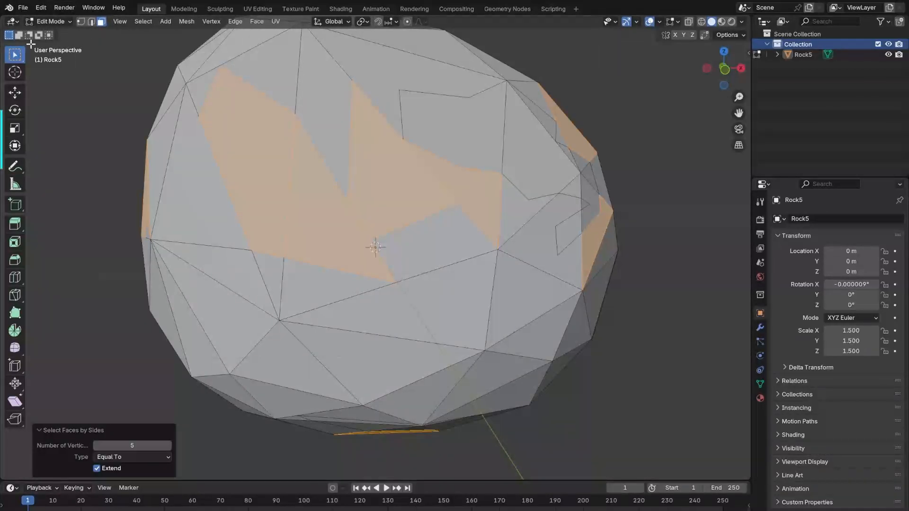
In edge selection mode, dissolve the diagonal edge between the two large neighbouring five-sided faces on the rock's front.
{"action": "left_click", "coordinate": [92, 22]}
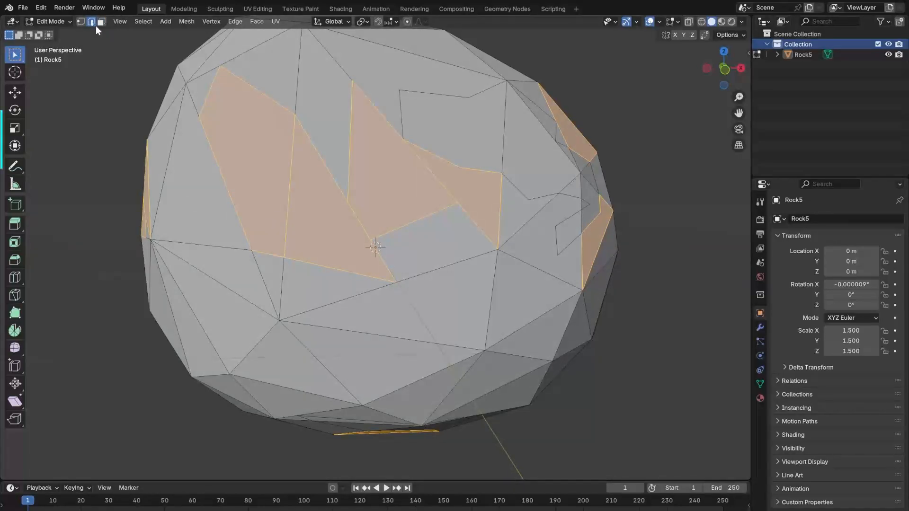
{"action": "left_click", "coordinate": [337, 183]}
{"action": "scroll", "coordinate": [314, 188], "scroll_direction": "up", "scroll_amount": 3}
{"action": "scroll", "coordinate": [304, 190], "scroll_direction": "down", "scroll_amount": 2}
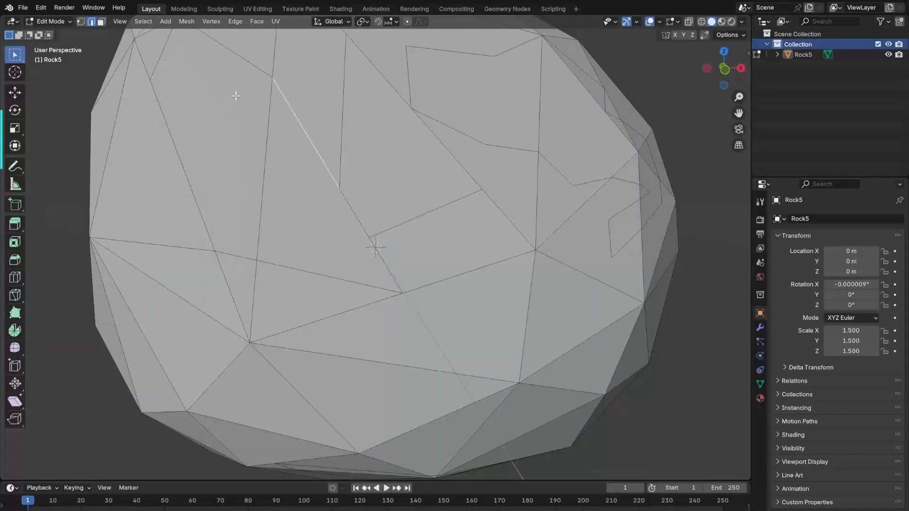
{"action": "right_click", "coordinate": [299, 120]}
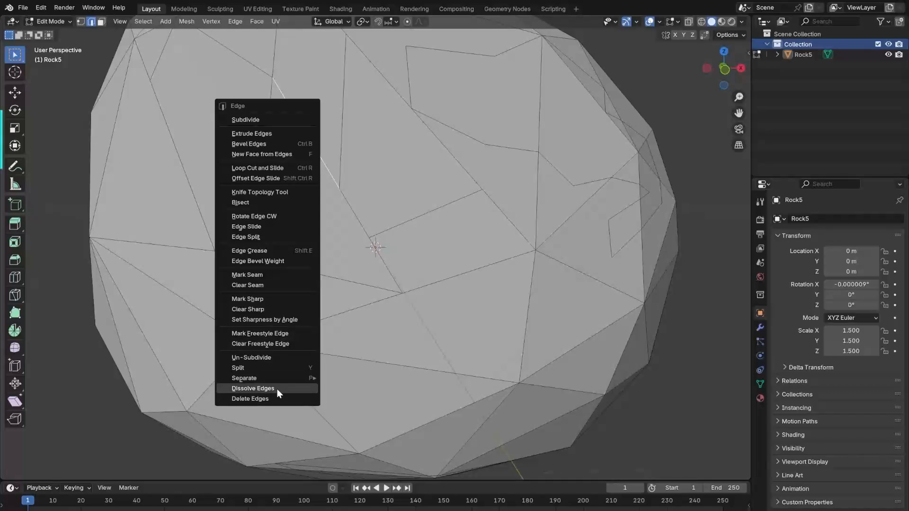
{"action": "left_click", "coordinate": [276, 389]}
{"action": "scroll", "coordinate": [387, 256], "scroll_direction": "down", "scroll_amount": 1}
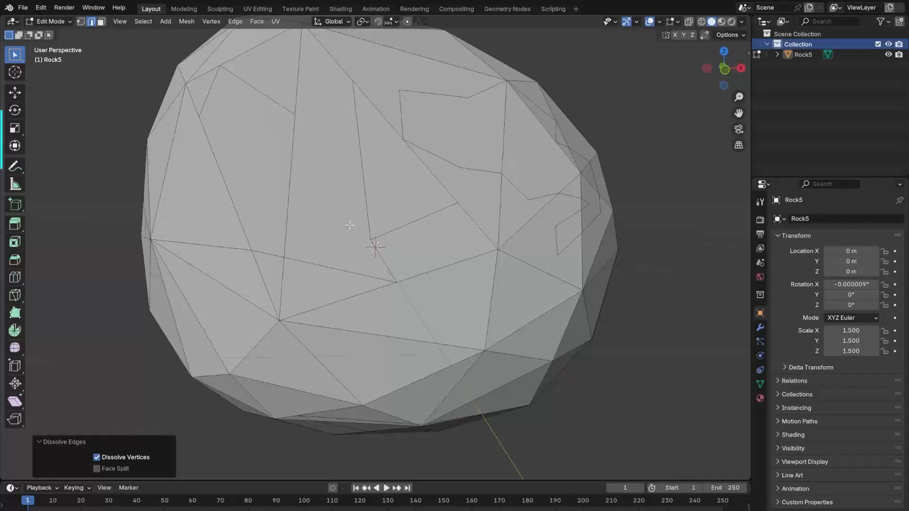
Try deleting the long and short edges that meet near the 3D cursor, inspect the mesh, and undo the deletion.
{"action": "left_click", "coordinate": [367, 208]}
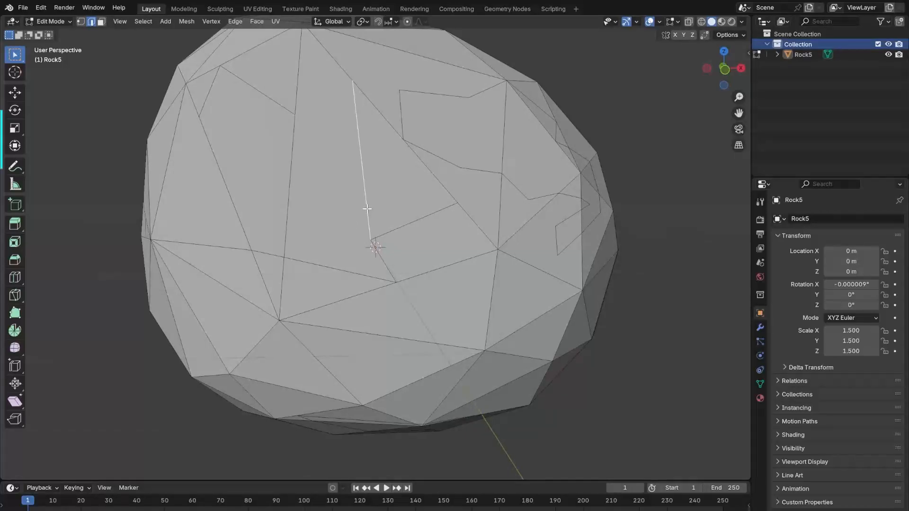
{"action": "left_click", "coordinate": [391, 232]}
{"action": "left_click", "coordinate": [367, 222], "text": "shift"}
{"action": "key", "text": "ctrl+e"}
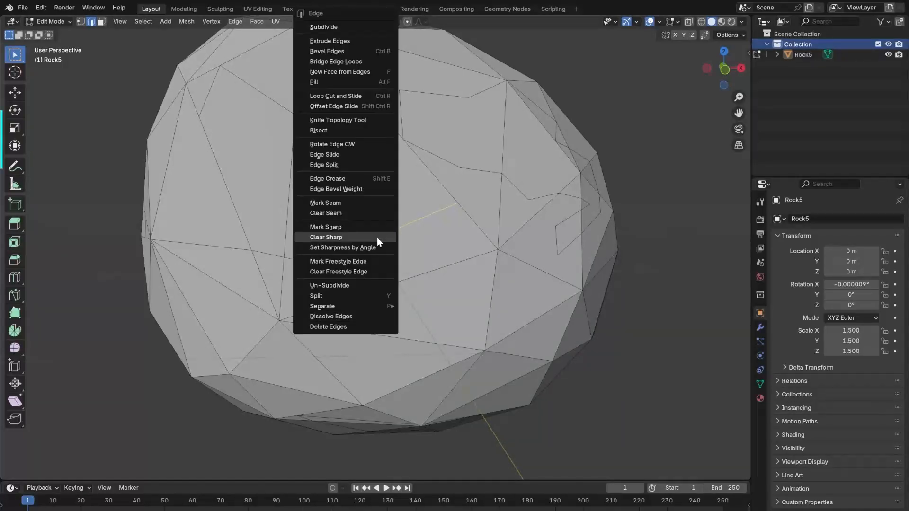
{"action": "left_click", "coordinate": [357, 326]}
{"action": "middle_click_drag", "start_coordinate": [386, 267], "coordinate": [404, 258]}
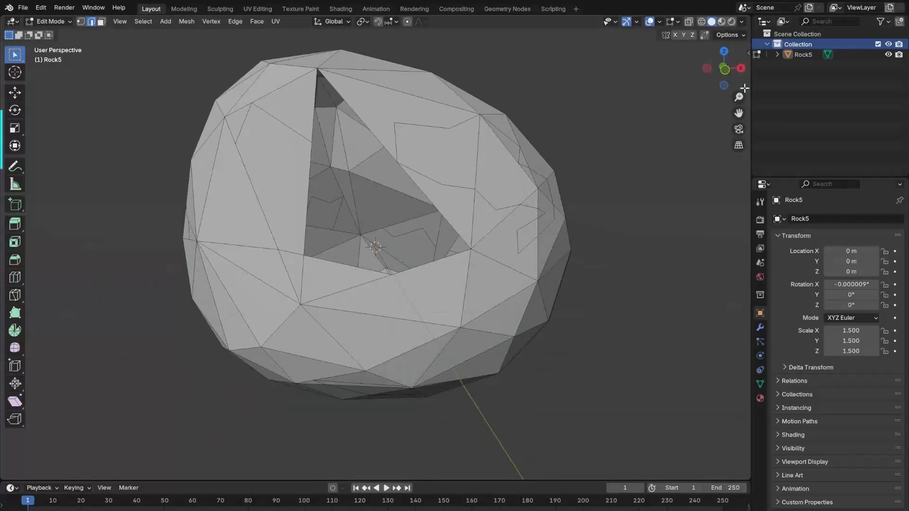
{"action": "mouse_move", "coordinate": [732, 76]}
{"action": "left_mouse_down"}
{"action": "mouse_move", "coordinate": [646, 75]}
{"action": "mouse_move", "coordinate": [724, 67]}
{"action": "left_mouse_up"}
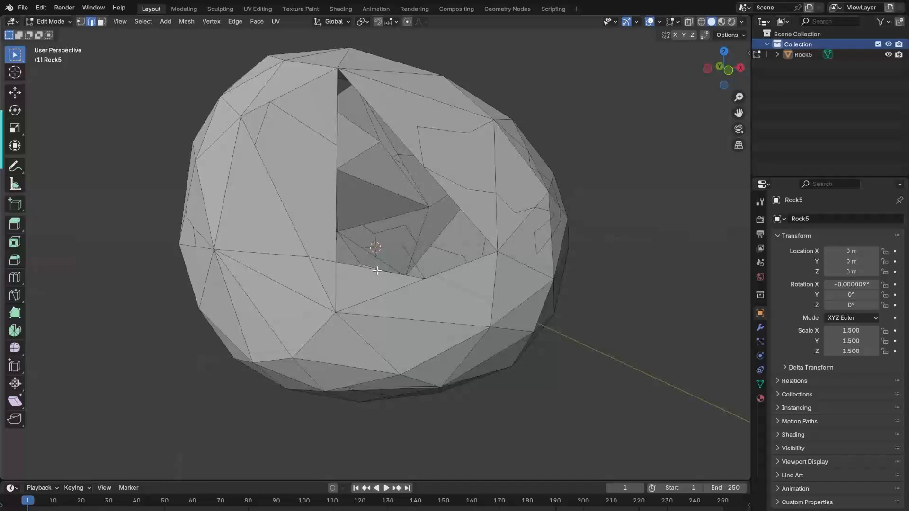
{"action": "left_click", "coordinate": [377, 271]}
{"action": "key", "text": "alt+a"}
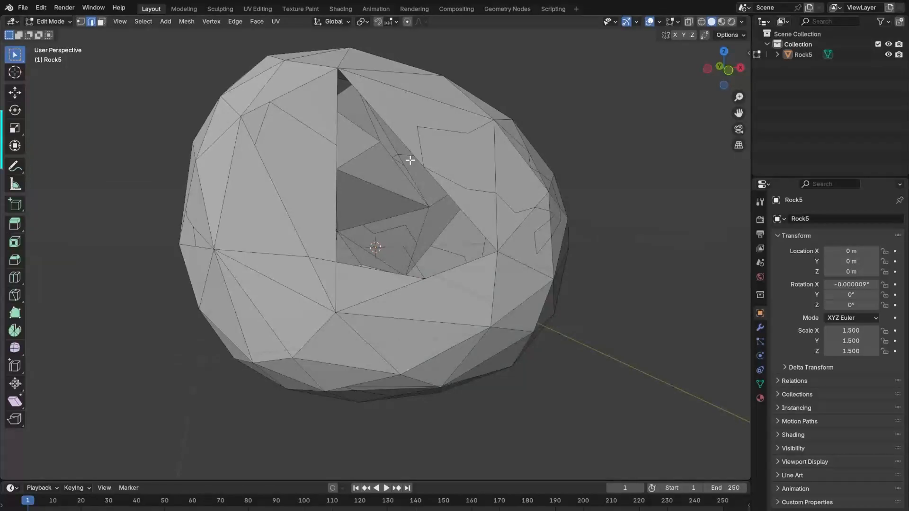
{"action": "key", "text": "ctrl+z"}
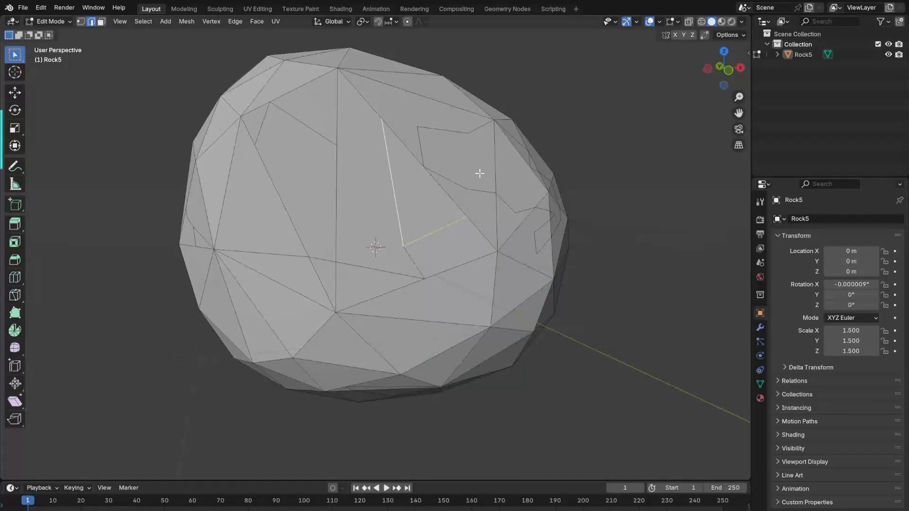
Try dissolving the two connected edges near the 3D cursor, inspect the surface, and undo the dissolve.
{"action": "scroll", "coordinate": [419, 229], "scroll_direction": "up", "scroll_amount": 2}
{"action": "key", "text": "ctrl+e"}
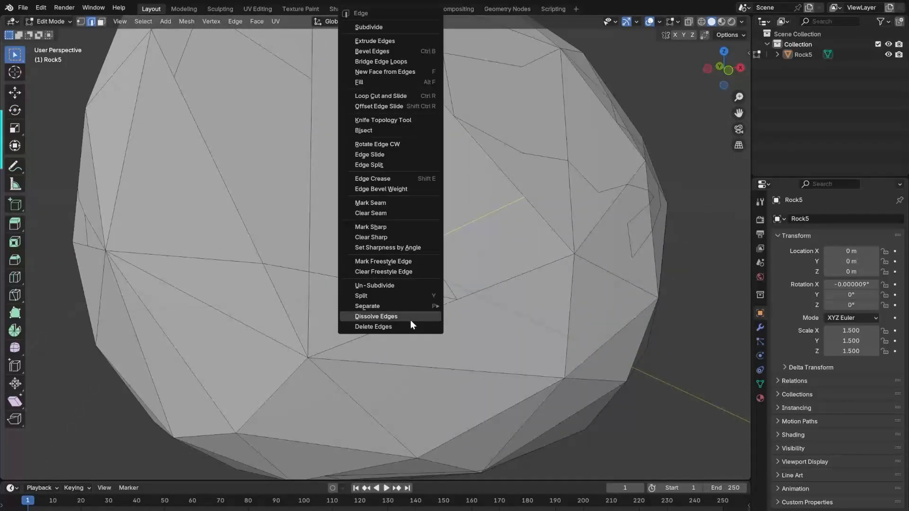
{"action": "left_click", "coordinate": [419, 314]}
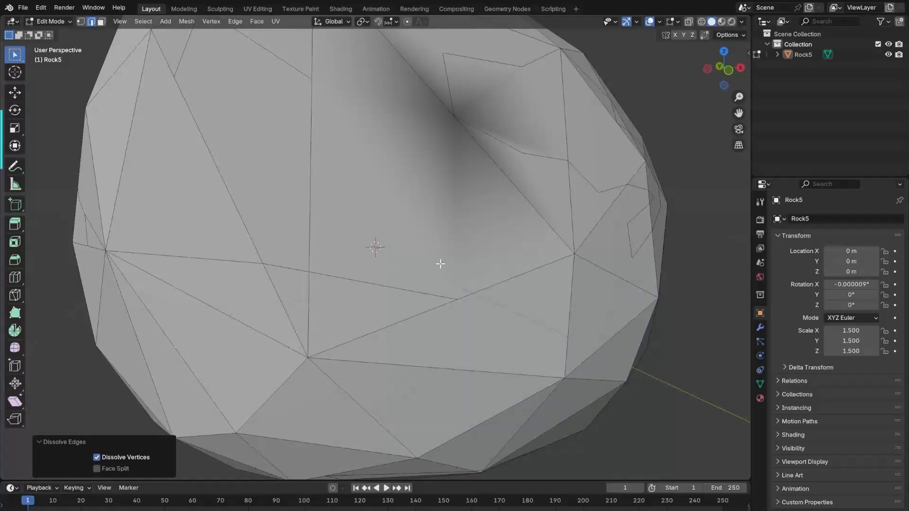
{"action": "scroll", "coordinate": [615, 138], "scroll_direction": "down", "scroll_amount": 3}
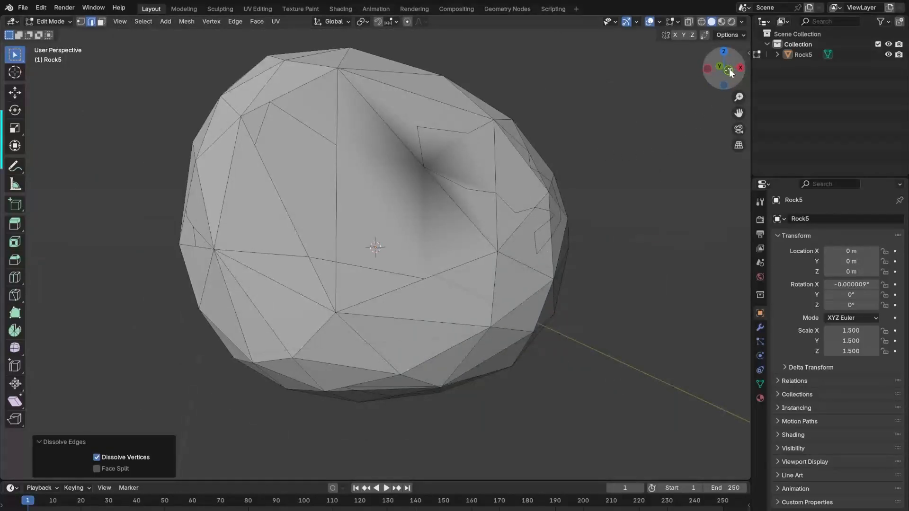
{"action": "mouse_move", "coordinate": [729, 69]}
{"action": "left_mouse_down"}
{"action": "mouse_move", "coordinate": [710, 70]}
{"action": "mouse_move", "coordinate": [723, 69]}
{"action": "left_mouse_up"}
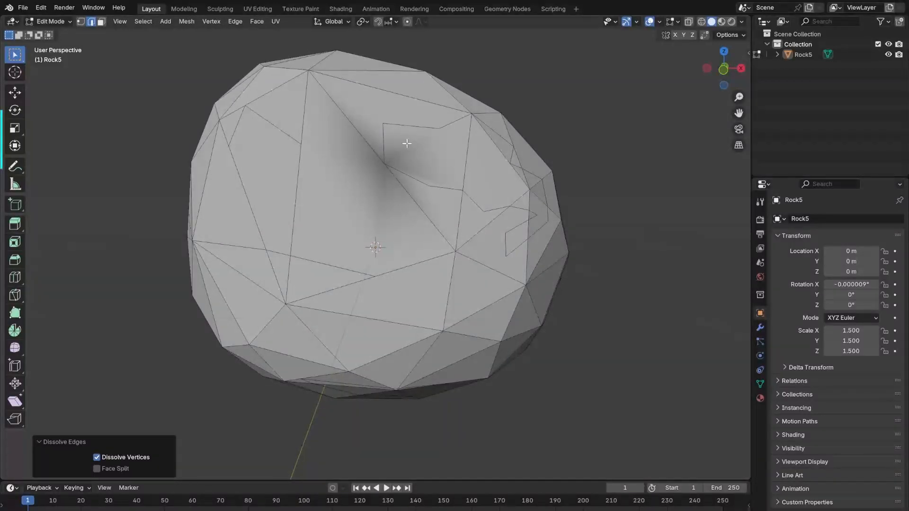
{"action": "key", "text": "ctrl+z"}
Try dissolving only the short edge that branches off near the 3D cursor, and undo it.
{"action": "left_click", "coordinate": [356, 237]}
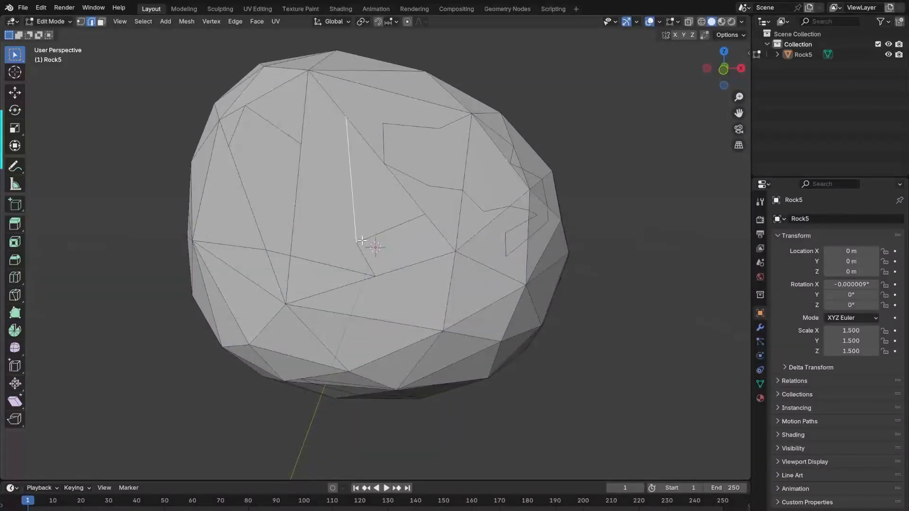
{"action": "left_click", "coordinate": [377, 234]}
{"action": "key", "text": "ctrl+e"}
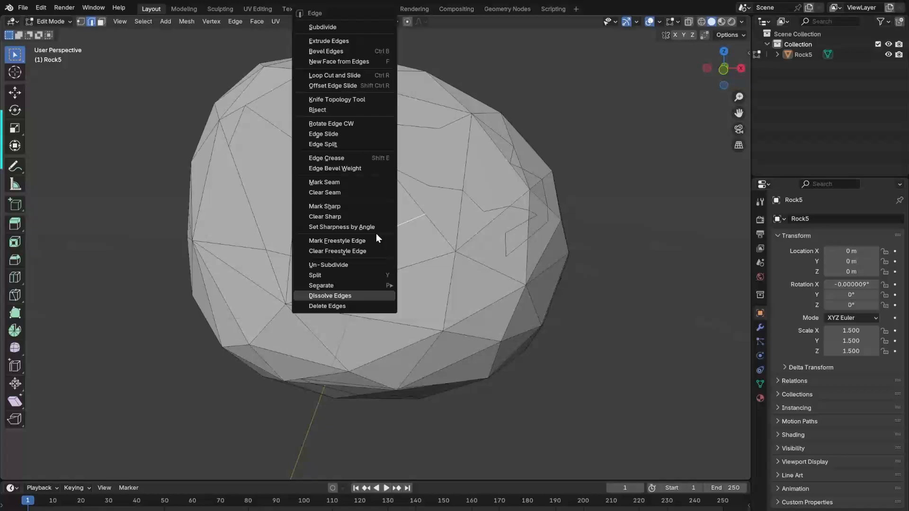
{"action": "left_click", "coordinate": [339, 295]}
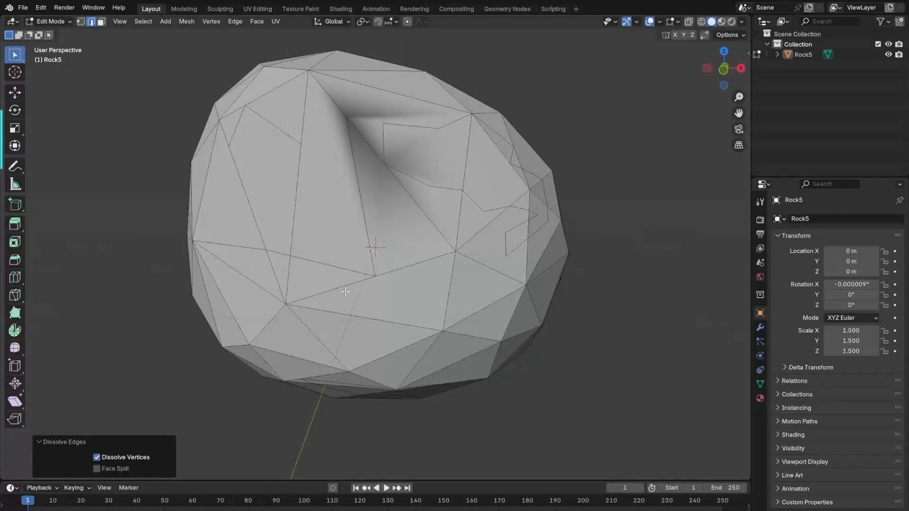
{"action": "key", "text": "ctrl+z"}
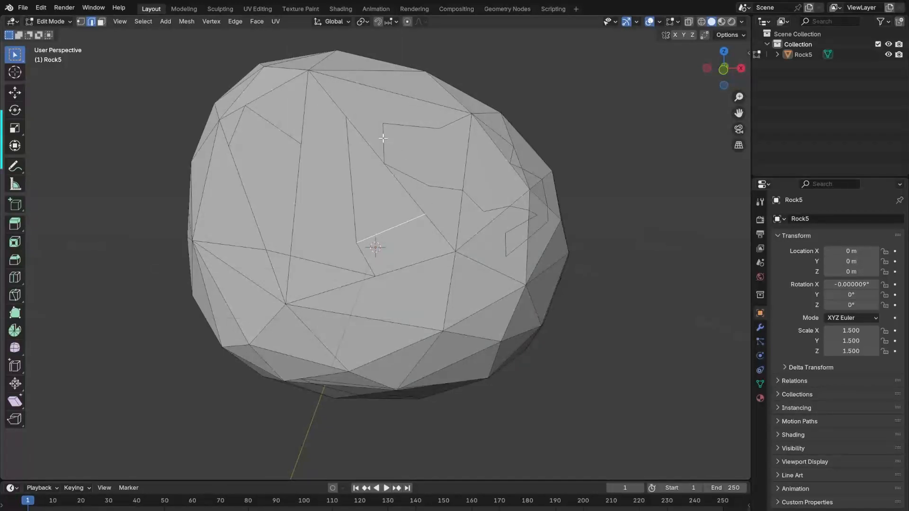
Dissolve the short vertical edge of the jagged outline on the rock's upper front.
{"action": "key", "text": "ctrl+e"}
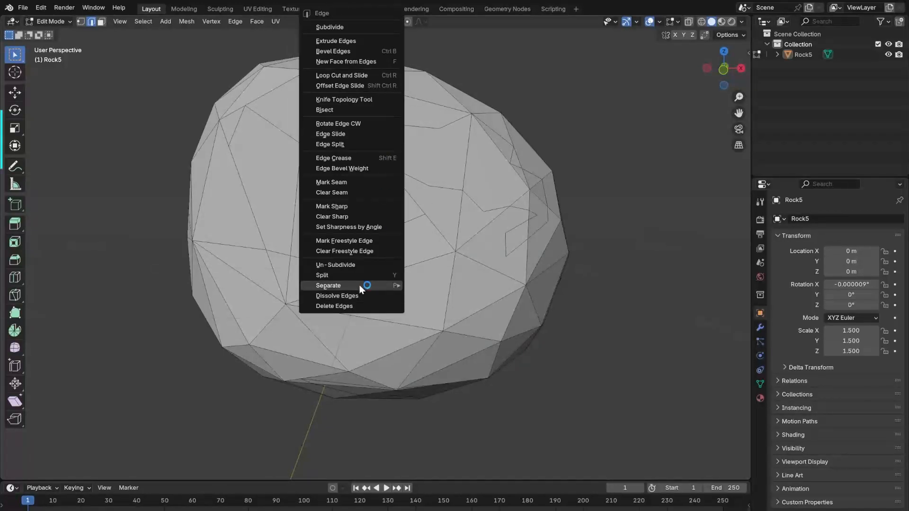
{"action": "left_click", "coordinate": [356, 295]}
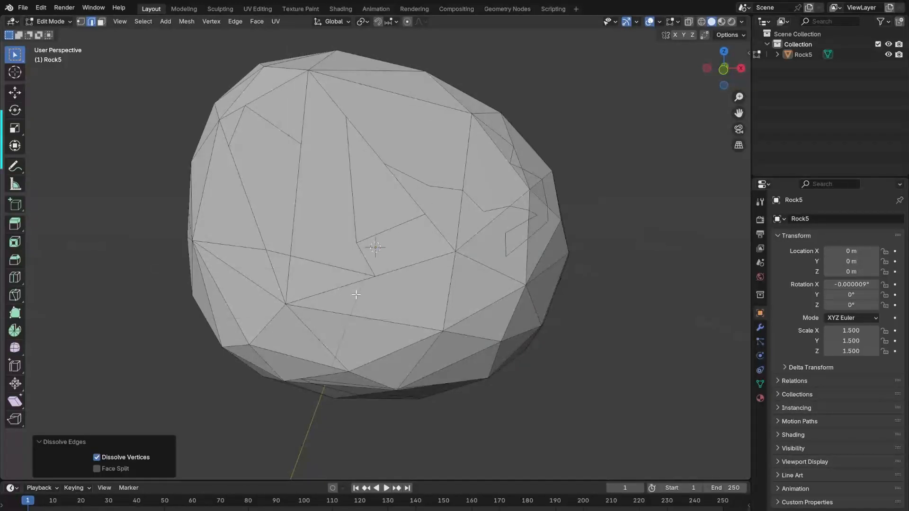
Dissolve the zigzag edge linking the long diagonal to the steep edge on the rock's upper front.
{"action": "left_click", "coordinate": [445, 189]}
{"action": "key", "text": "ctrl+e"}
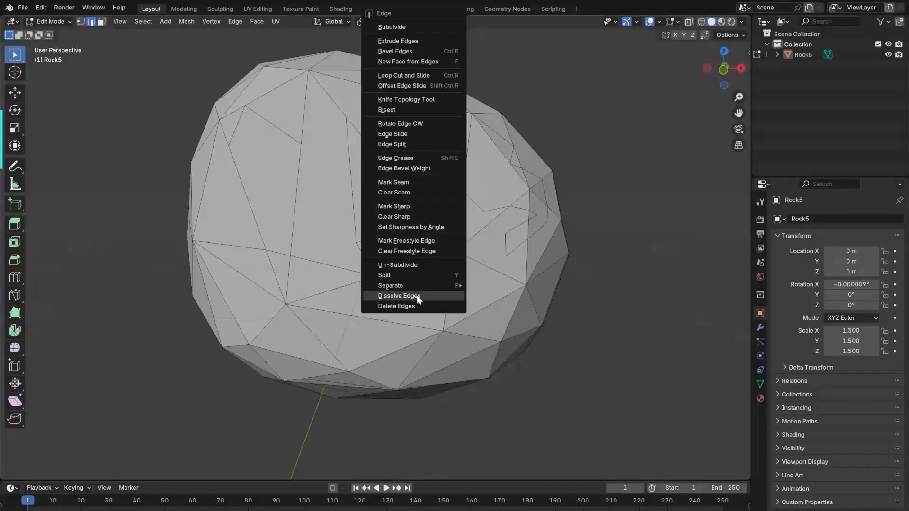
{"action": "left_click", "coordinate": [416, 294]}
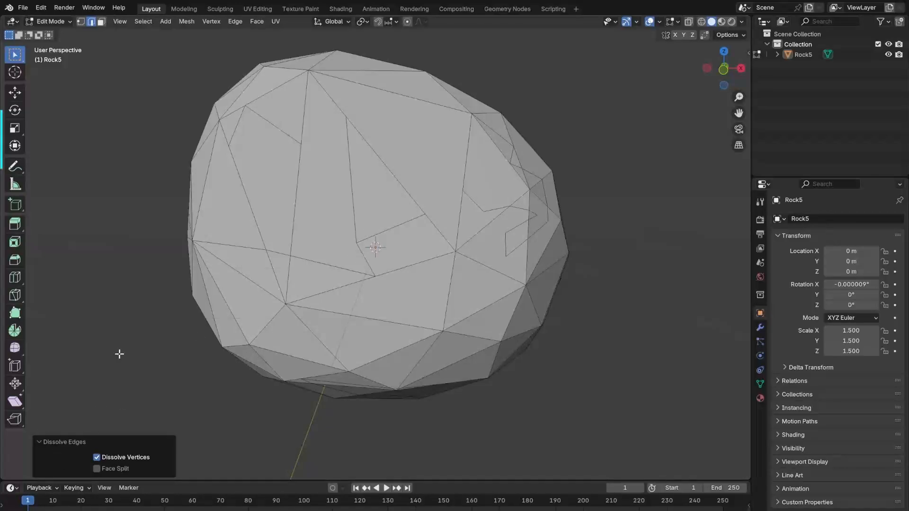
Select all faces with exactly 5 vertices using Faces by Sides, type Equal To, with Extend on.
{"action": "left_click", "coordinate": [141, 22]}
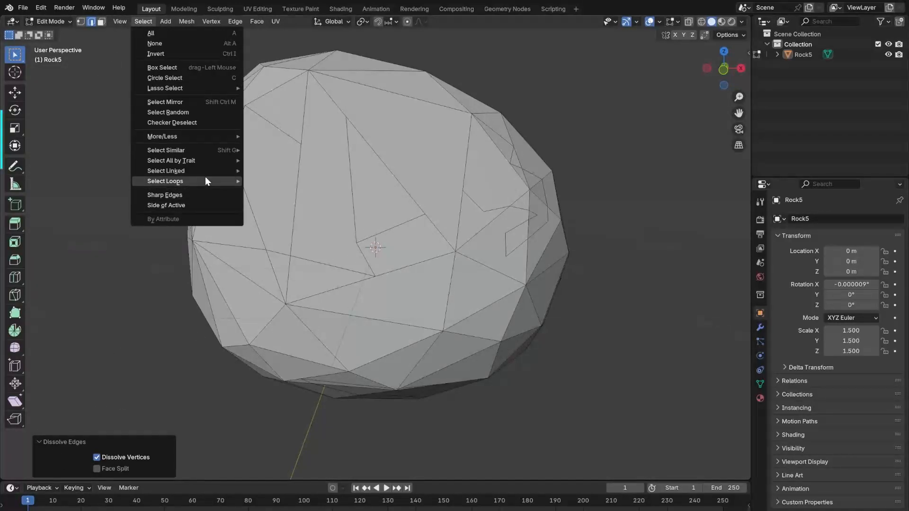
{"action": "mouse_move", "coordinate": [209, 180]}
{"action": "mouse_move", "coordinate": [211, 160]}
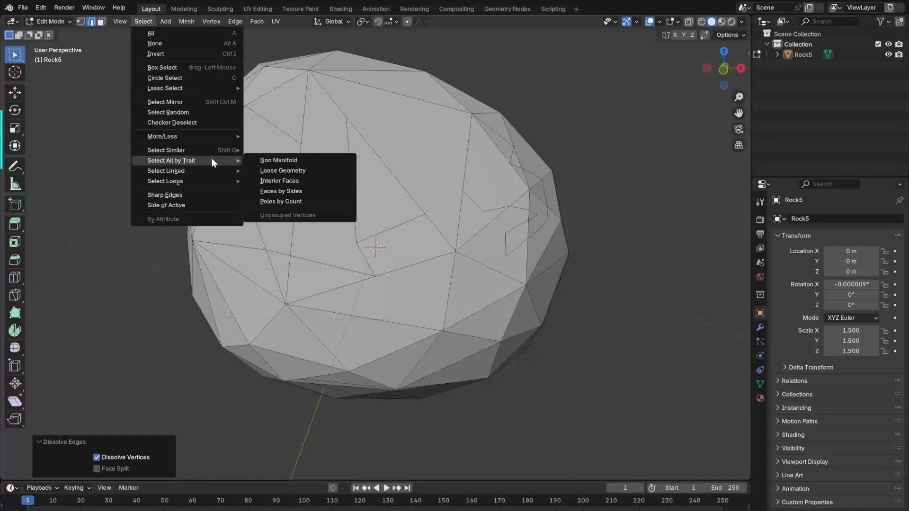
{"action": "left_click", "coordinate": [322, 191]}
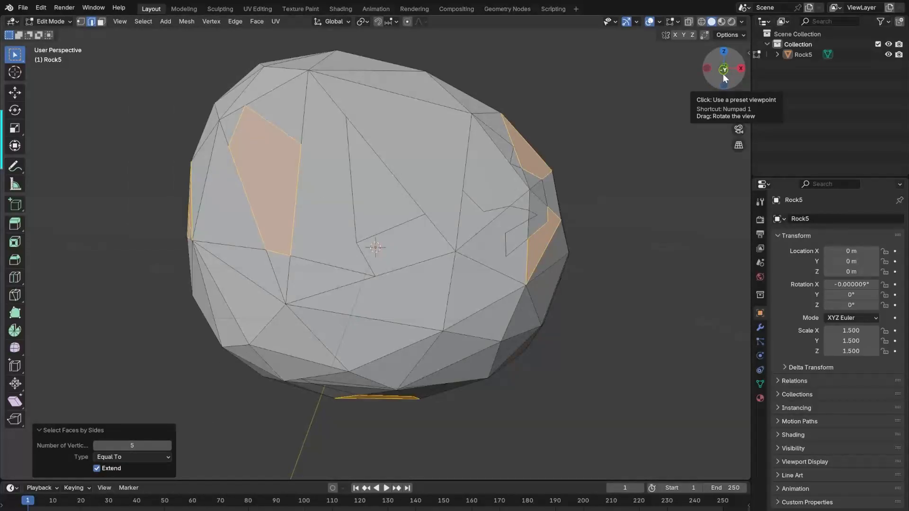
Dissolve the short upper edge of the five-sided face on the rock's upper left front.
{"action": "mouse_move", "coordinate": [723, 74]}
{"action": "left_mouse_down"}
{"action": "mouse_move", "coordinate": [770, 78]}
{"action": "mouse_move", "coordinate": [728, 76]}
{"action": "mouse_move", "coordinate": [758, 76]}
{"action": "mouse_move", "coordinate": [726, 61]}
{"action": "left_mouse_up"}
{"action": "key", "text": "ctrl+e"}
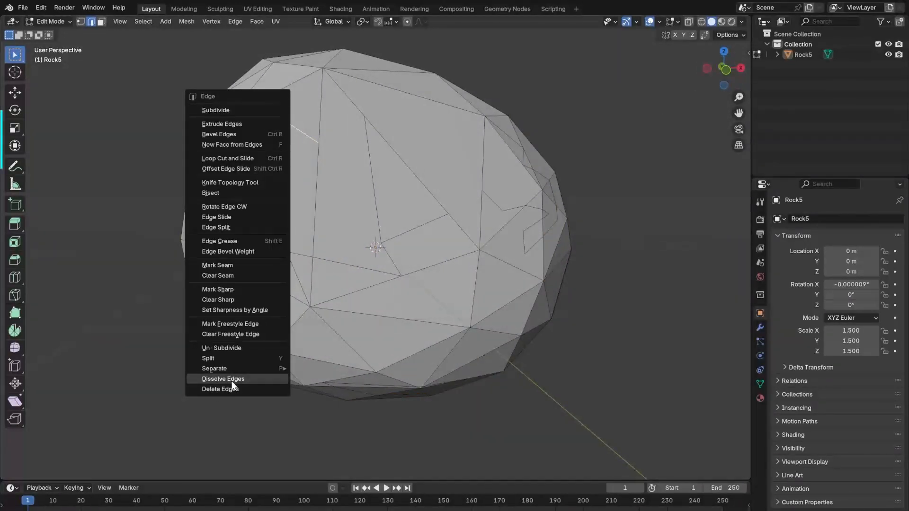
{"action": "left_click", "coordinate": [223, 379]}
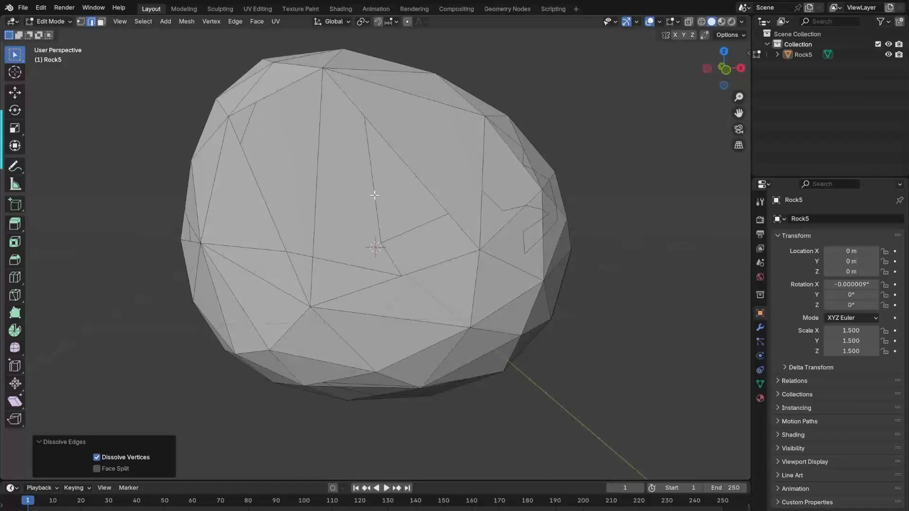
Try dissolving the short slanted edge that branches toward the long diagonal near the 3D cursor.
{"action": "left_click", "coordinate": [374, 195]}
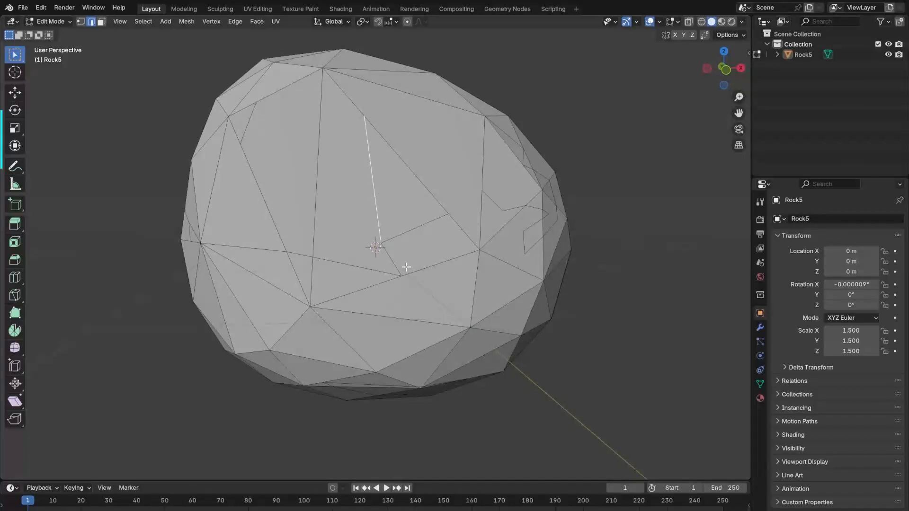
{"action": "left_click", "coordinate": [393, 262]}
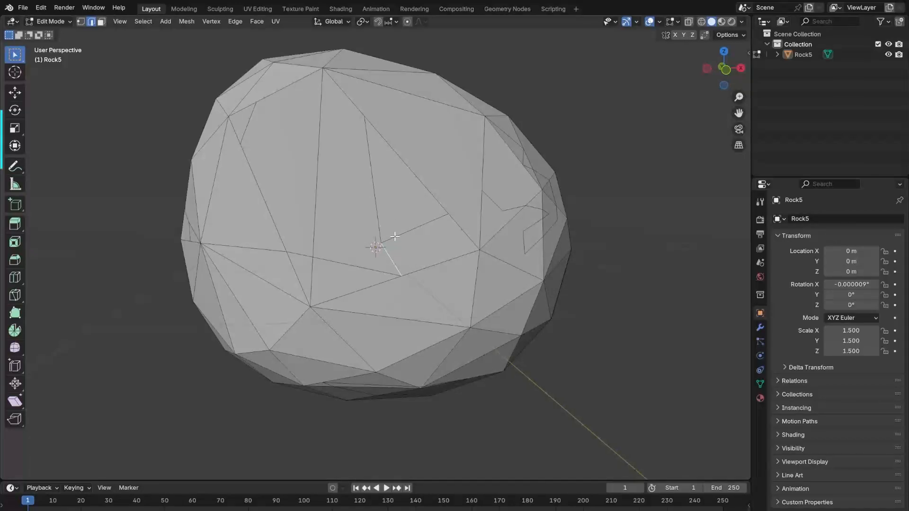
{"action": "key", "text": "ctrl+e"}
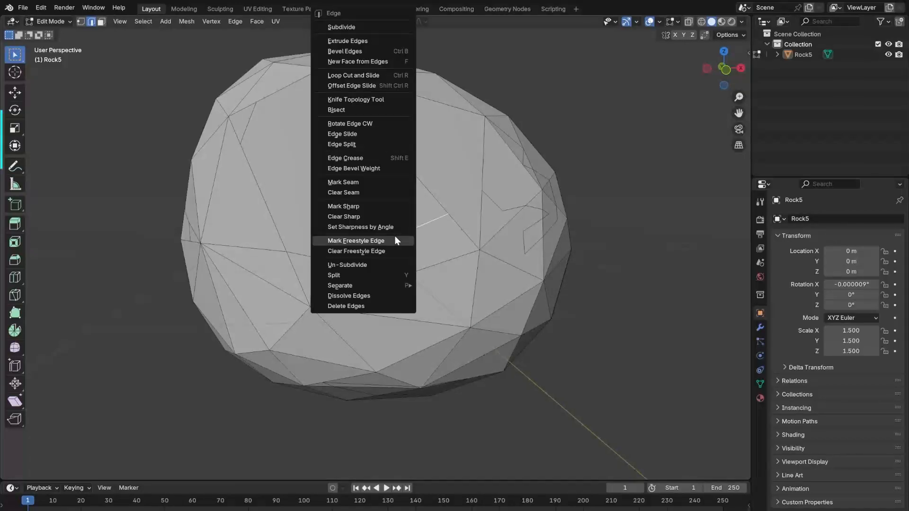
{"action": "left_click", "coordinate": [385, 297]}
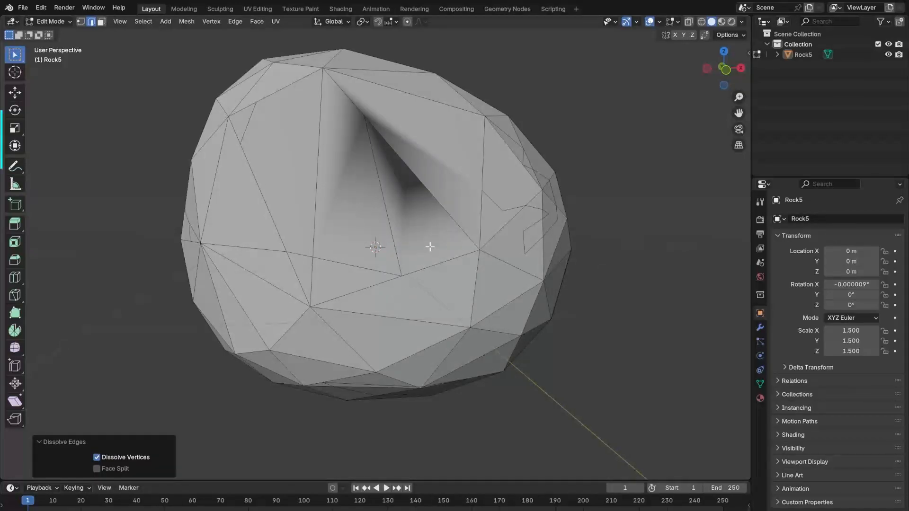
{"action": "left_click", "coordinate": [415, 230]}
Dissolve the nearly horizontal edge running from the long vertical edge to the corner just below the 3D cursor.
{"action": "left_click", "coordinate": [377, 271]}
{"action": "key", "text": "ctrl+e"}
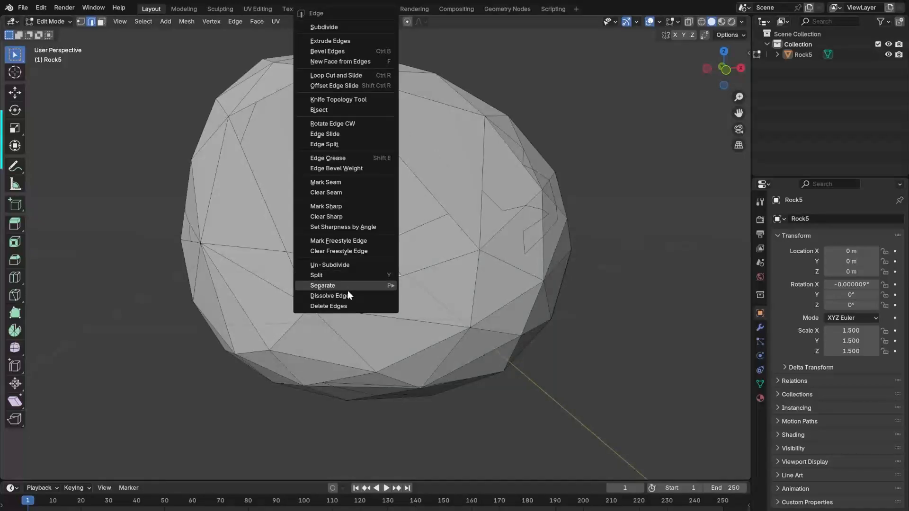
{"action": "left_click", "coordinate": [348, 296]}
Dissolve the remaining connected stray edges around the 3D cursor on the rock's front.
{"action": "left_click", "coordinate": [391, 258]}
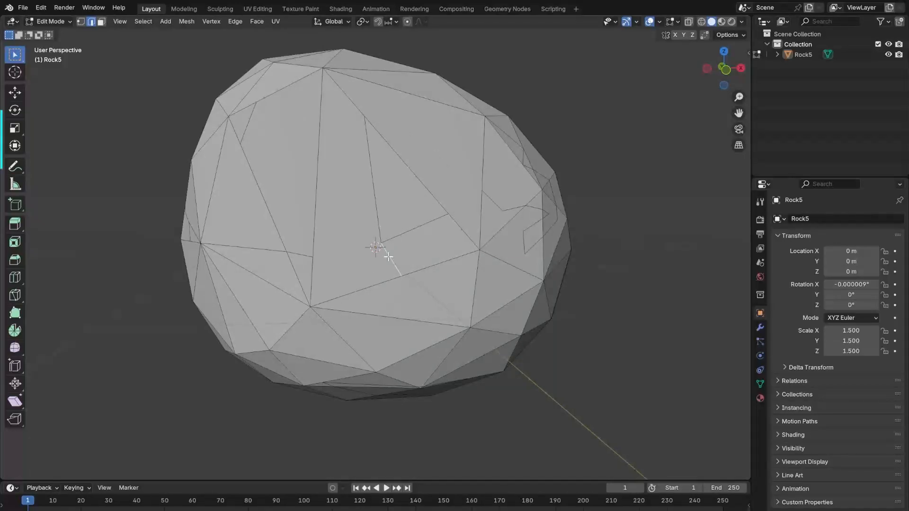
{"action": "key", "text": "ctrl+e"}
{"action": "left_click", "coordinate": [426, 224]}
{"action": "key", "text": "ctrl+e"}
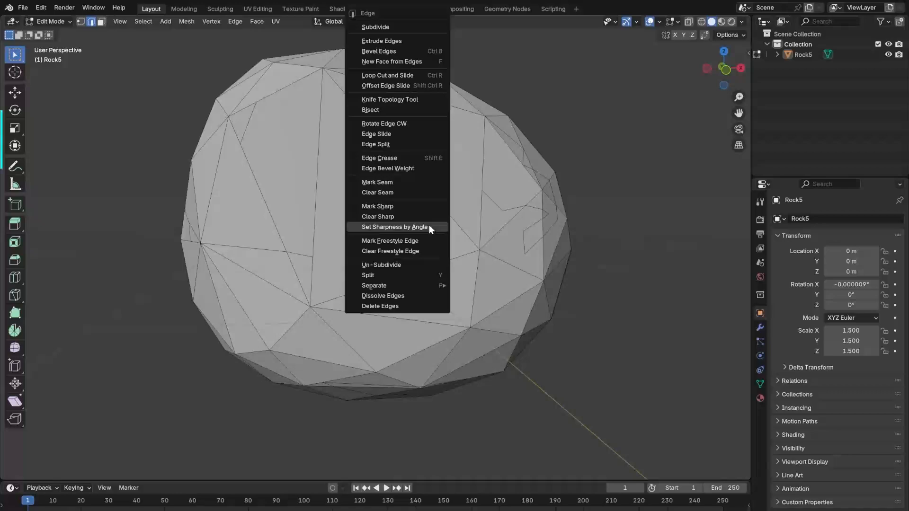
{"action": "left_click", "coordinate": [404, 297]}
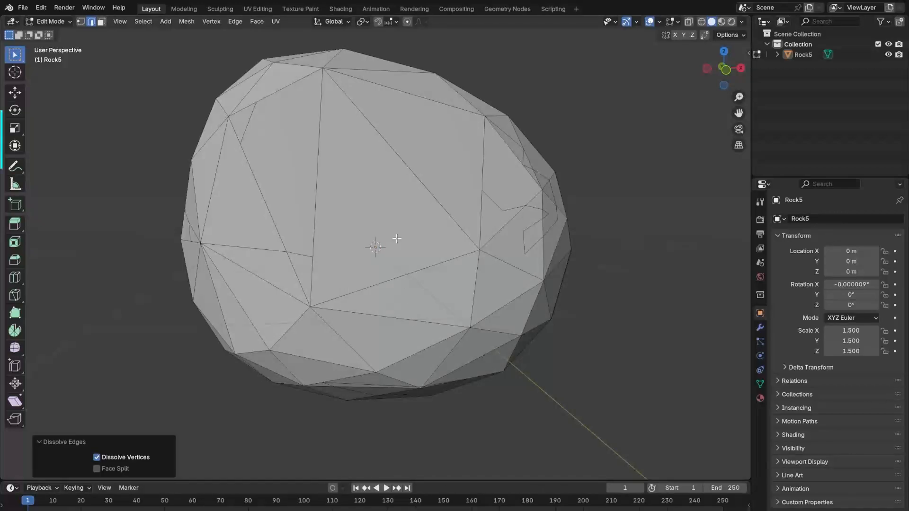
Turn on the Face Orientation overlay to check the rock for reversed faces.
{"action": "mouse_move", "coordinate": [725, 69]}
{"action": "left_mouse_down"}
{"action": "mouse_move", "coordinate": [731, 67]}
{"action": "mouse_move", "coordinate": [710, 69]}
{"action": "mouse_move", "coordinate": [722, 68]}
{"action": "left_mouse_up"}
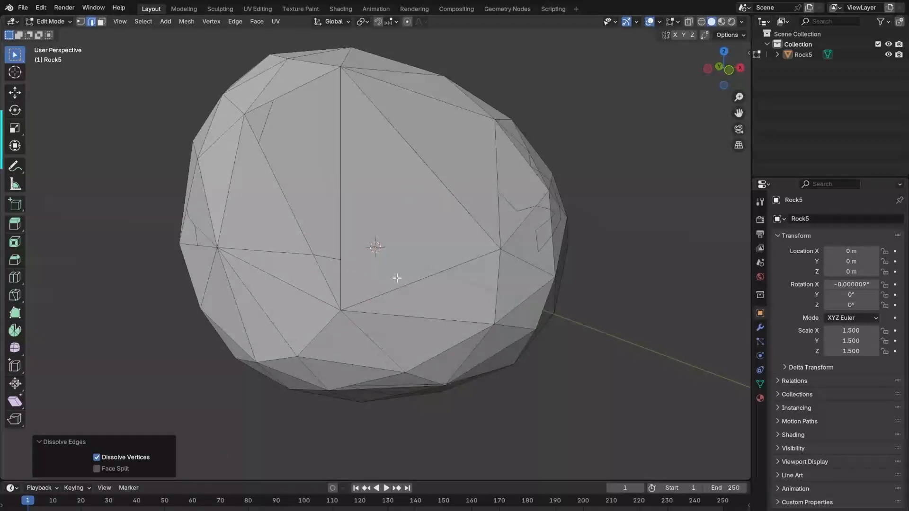
{"action": "left_click_drag", "start_coordinate": [732, 70], "coordinate": [507, 79]}
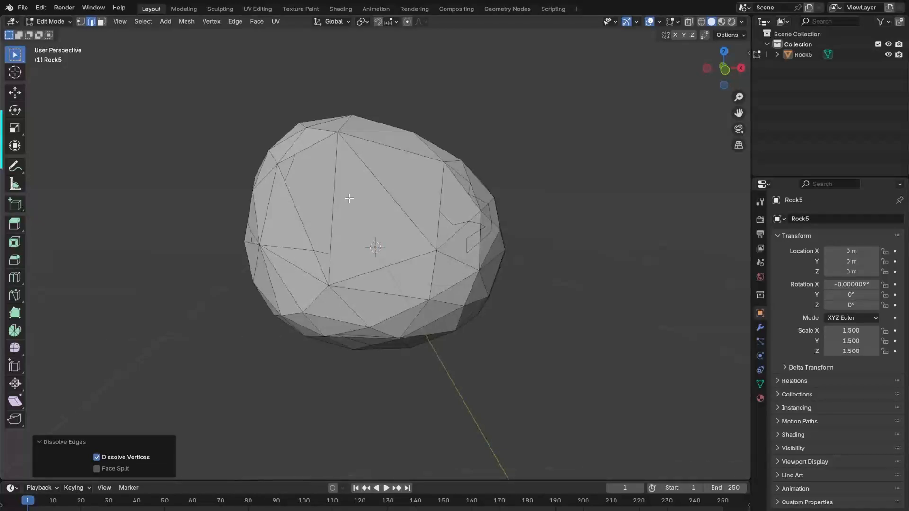
{"action": "mouse_move", "coordinate": [724, 80]}
{"action": "left_mouse_down"}
{"action": "mouse_move", "coordinate": [684, 79]}
{"action": "mouse_move", "coordinate": [721, 75]}
{"action": "left_mouse_up"}
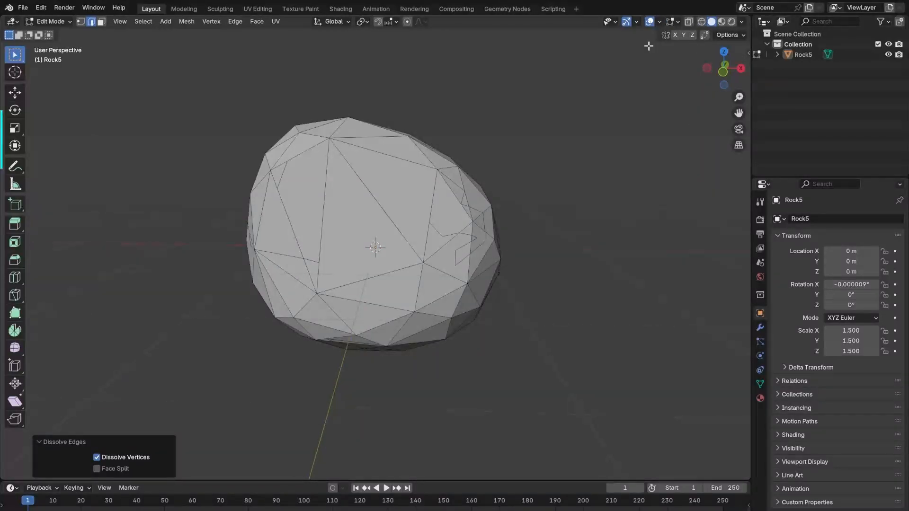
{"action": "left_click", "coordinate": [660, 22]}
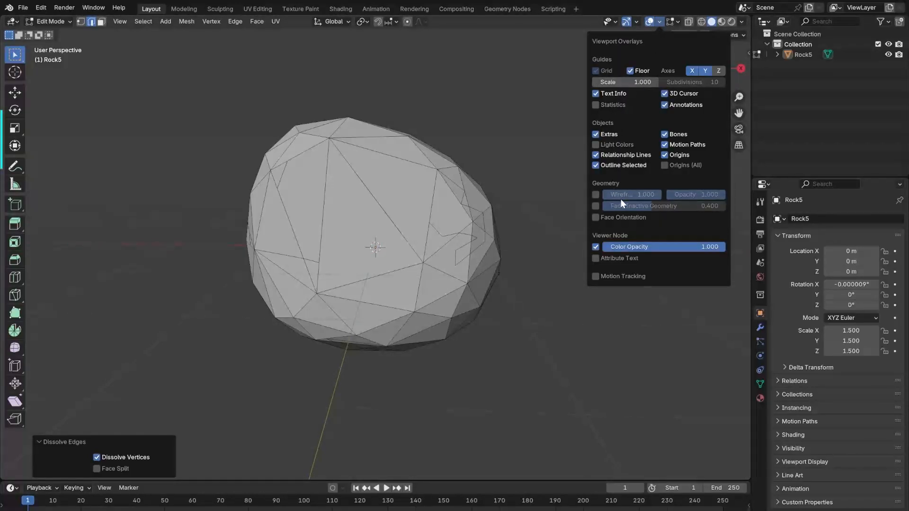
{"action": "left_click", "coordinate": [596, 218]}
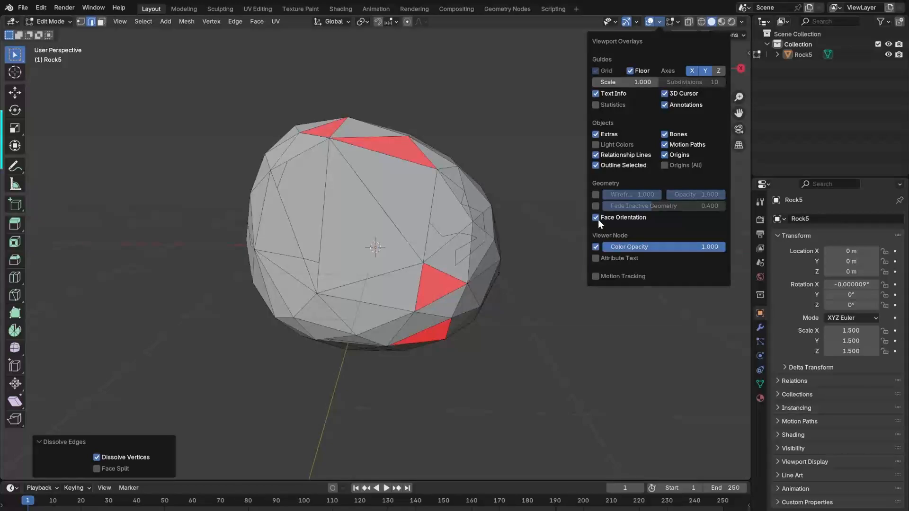
{"action": "left_click", "coordinate": [596, 218]}
{"action": "left_click", "coordinate": [596, 218]}
{"action": "left_click", "coordinate": [596, 217]}
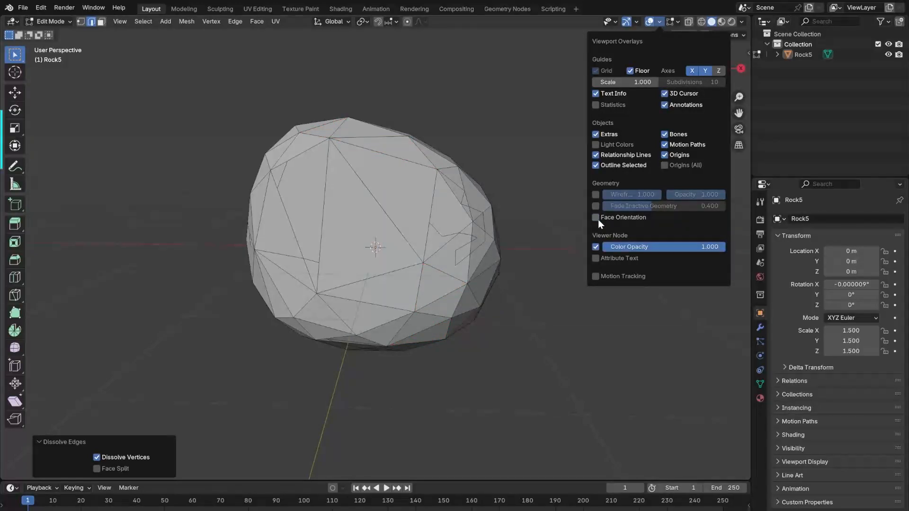
{"action": "left_click", "coordinate": [596, 218]}
{"action": "left_click", "coordinate": [596, 218]}
{"action": "left_click", "coordinate": [596, 218]}
{"action": "left_click", "coordinate": [596, 218]}
{"action": "left_click", "coordinate": [596, 217]}
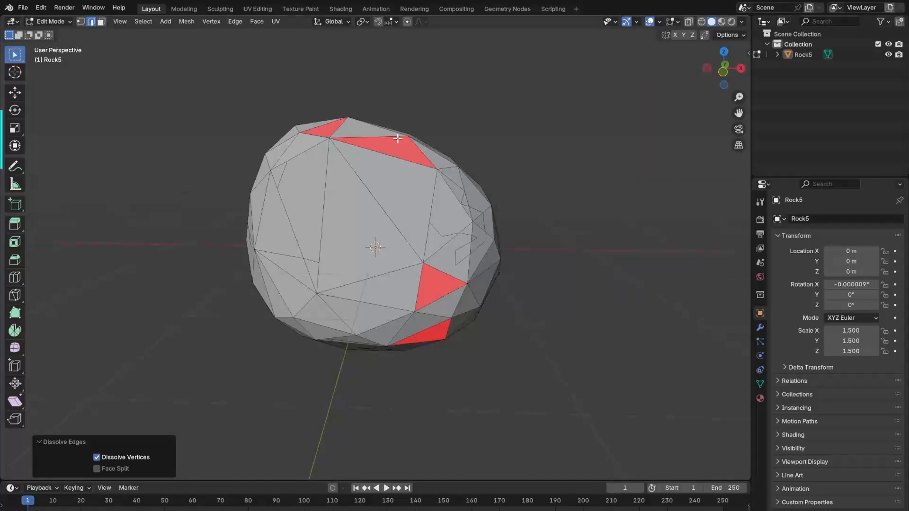
Try recalculating and flipping the normals at the large reversed triangle on the rock's side without selecting the face.
{"action": "left_click_drag", "start_coordinate": [732, 77], "coordinate": [712, 77]}
{"action": "scroll", "coordinate": [443, 319], "scroll_direction": "up", "scroll_amount": 5}
{"action": "scroll", "coordinate": [450, 276], "scroll_direction": "down", "scroll_amount": 4}
{"action": "scroll", "coordinate": [711, 77], "scroll_direction": "up", "scroll_amount": 2}
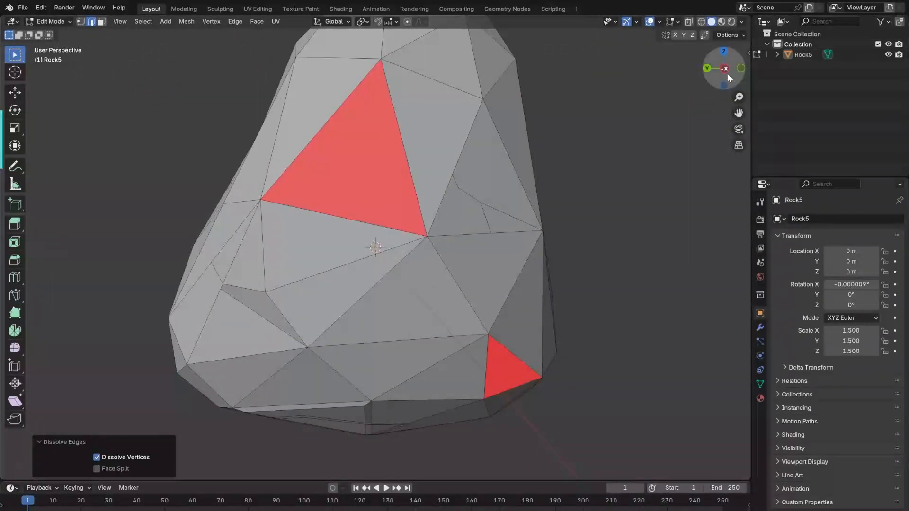
{"action": "scroll", "coordinate": [727, 72], "scroll_direction": "up", "scroll_amount": 3}
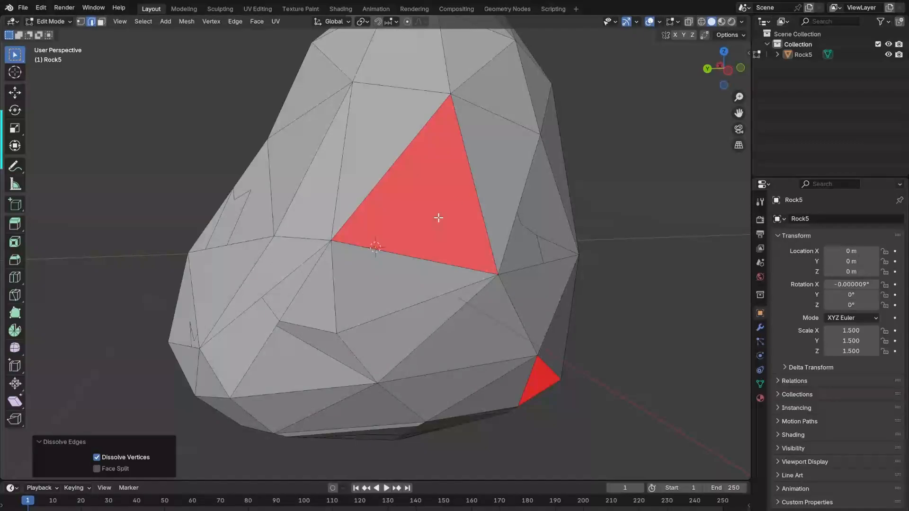
{"action": "key", "text": "shift+n"}
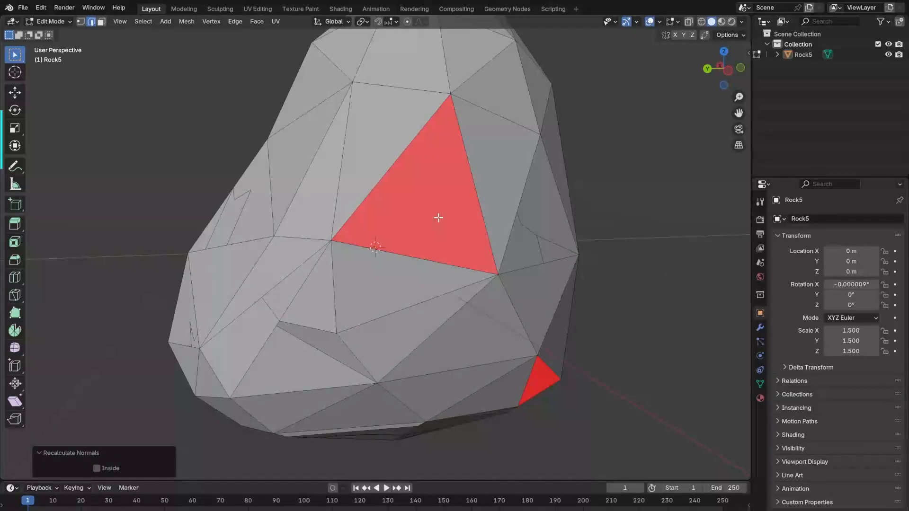
{"action": "key", "text": "alt+n"}
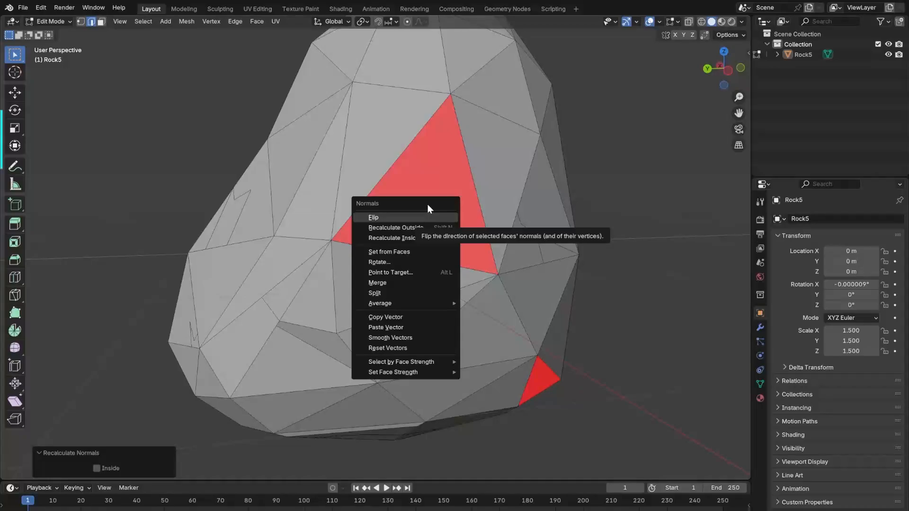
{"action": "left_click", "coordinate": [417, 217]}
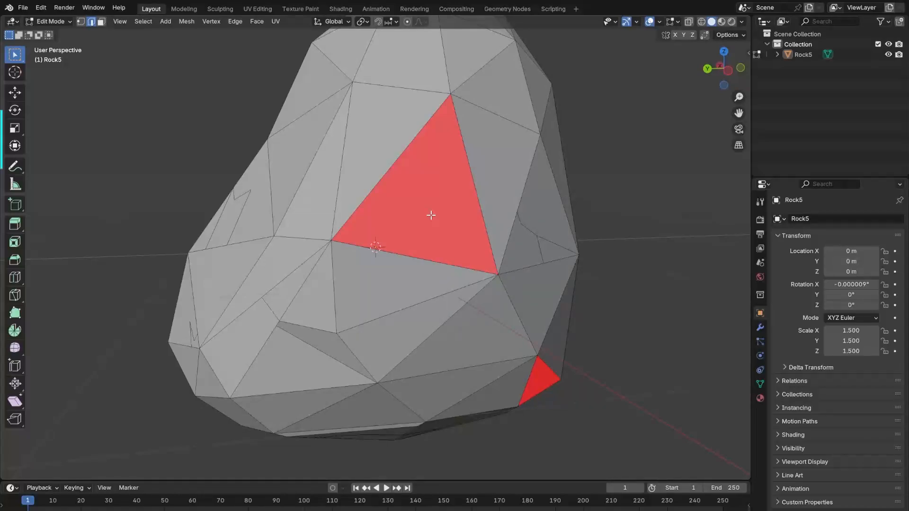
{"action": "key", "text": "alt+n"}
{"action": "left_click", "coordinate": [431, 215]}
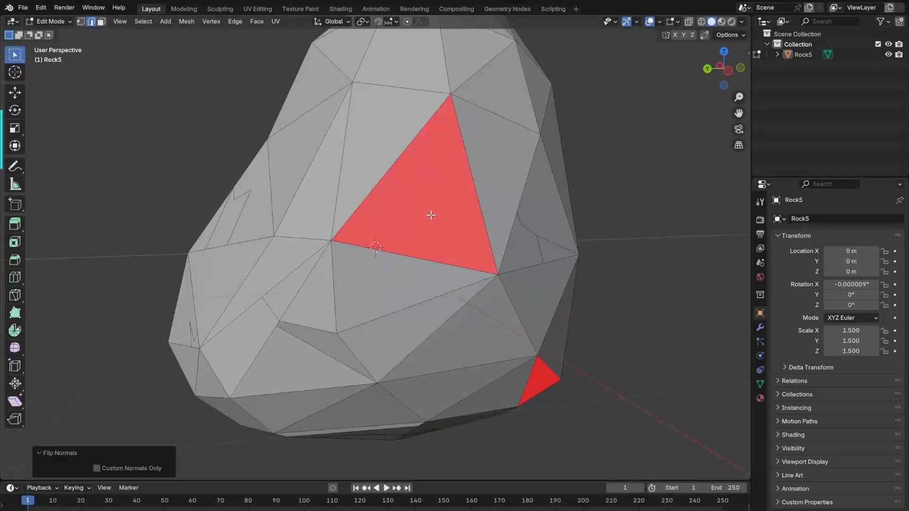
In face selection mode, select the large reversed triangle on the rock's side and flip its normals.
{"action": "left_click", "coordinate": [404, 179]}
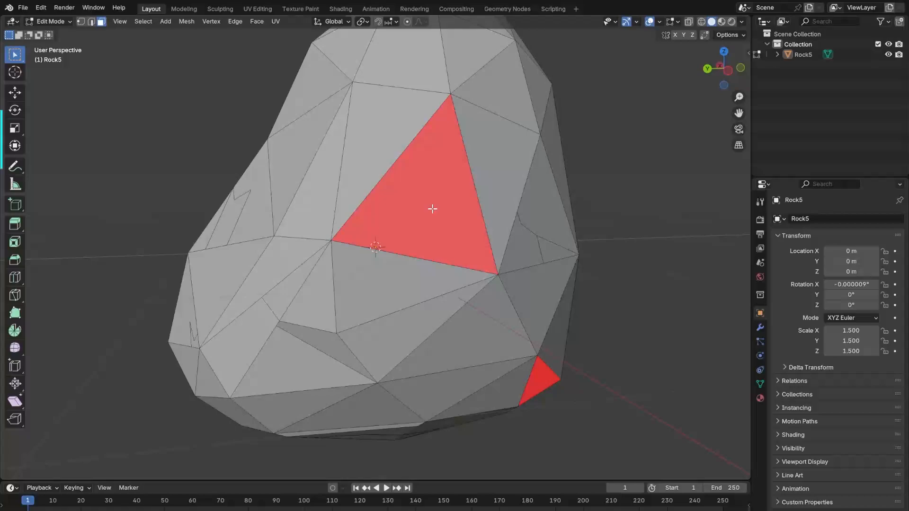
{"action": "left_click", "coordinate": [431, 205]}
{"action": "key", "text": "alt+n"}
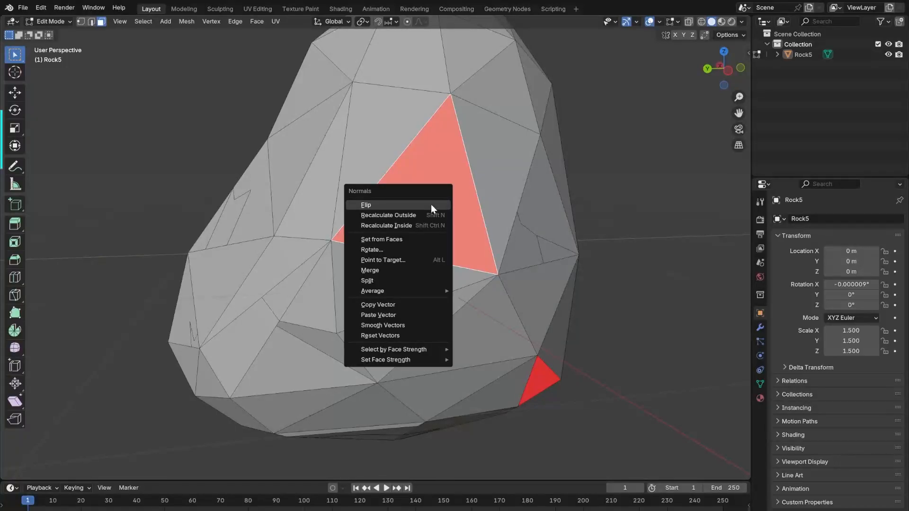
{"action": "left_click", "coordinate": [431, 204]}
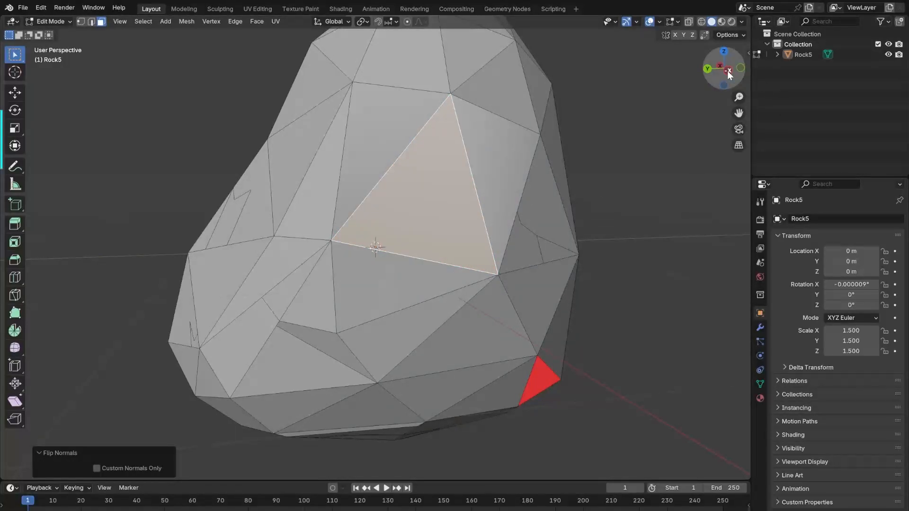
{"action": "left_click_drag", "start_coordinate": [727, 70], "coordinate": [700, 72]}
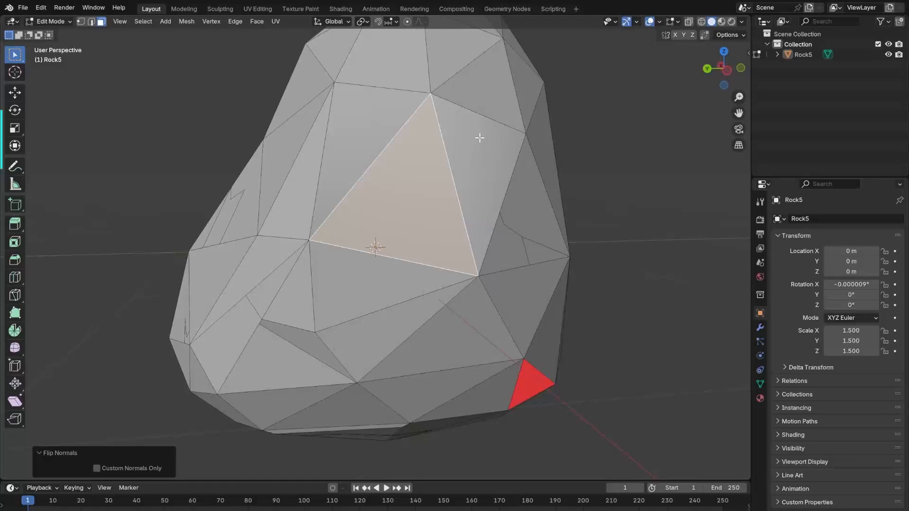
Show the sidebar and recalculate the outside normals of the selected large triangle.
{"action": "key", "text": "alt+n"}
{"action": "key", "text": "Escape"}
{"action": "key", "text": "n"}
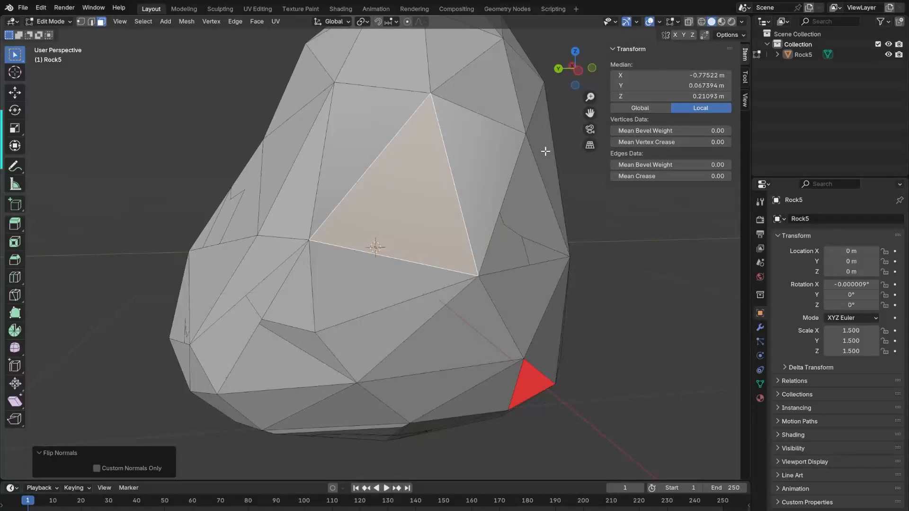
{"action": "key", "text": "shift+n"}
{"action": "left_click", "coordinate": [431, 212]}
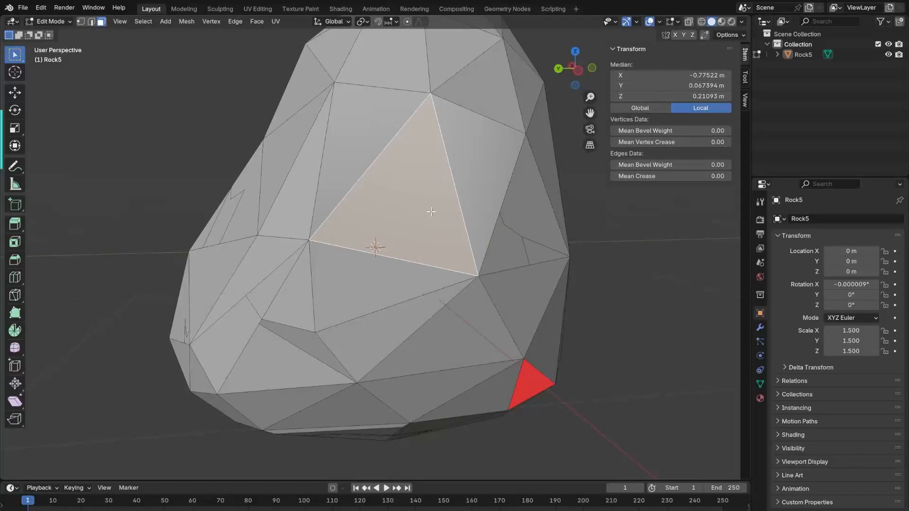
{"action": "key", "text": "shift+n"}
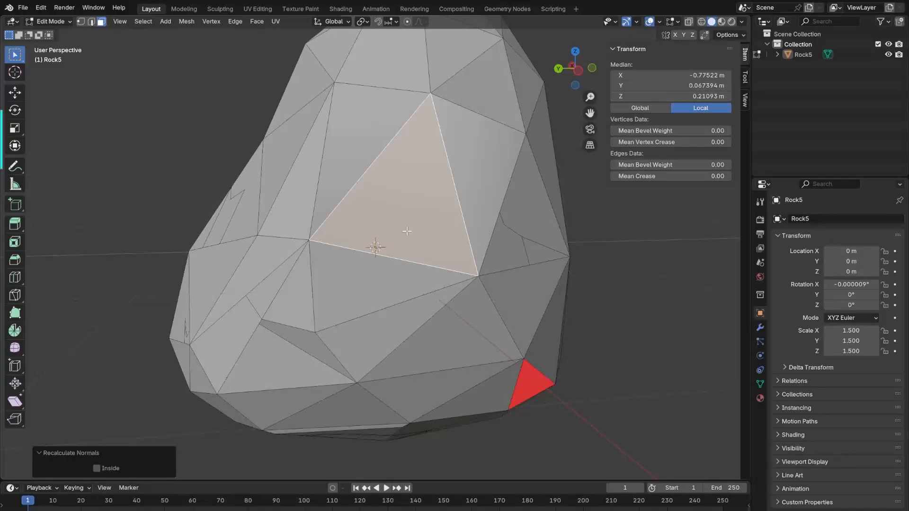
Toggle the Inside option of Recalculate Normals on and off to compare the selected large triangle's face orientation, leaving it off.
{"action": "left_click", "coordinate": [96, 469]}
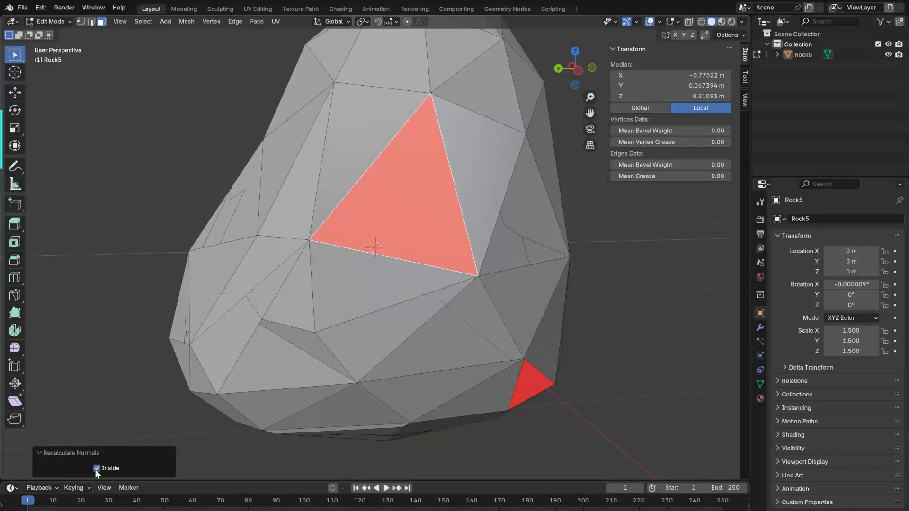
{"action": "left_click", "coordinate": [96, 468]}
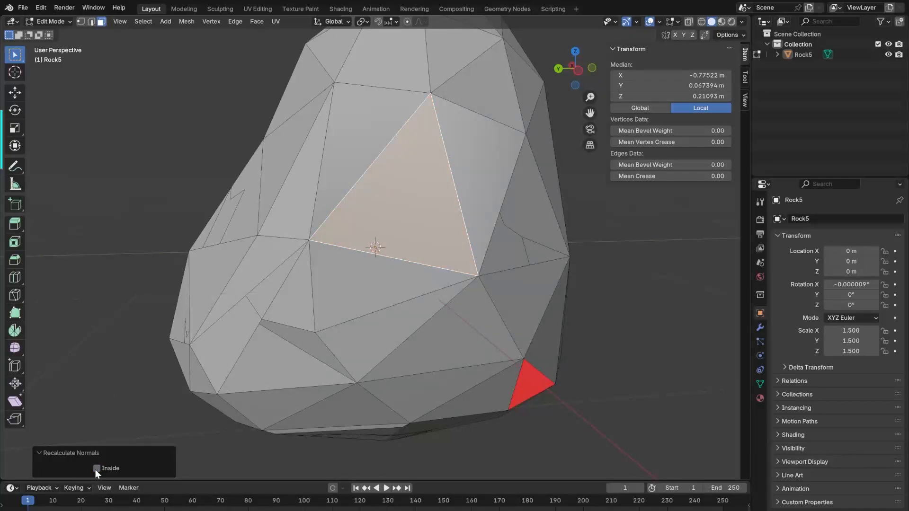
{"action": "left_click", "coordinate": [97, 469]}
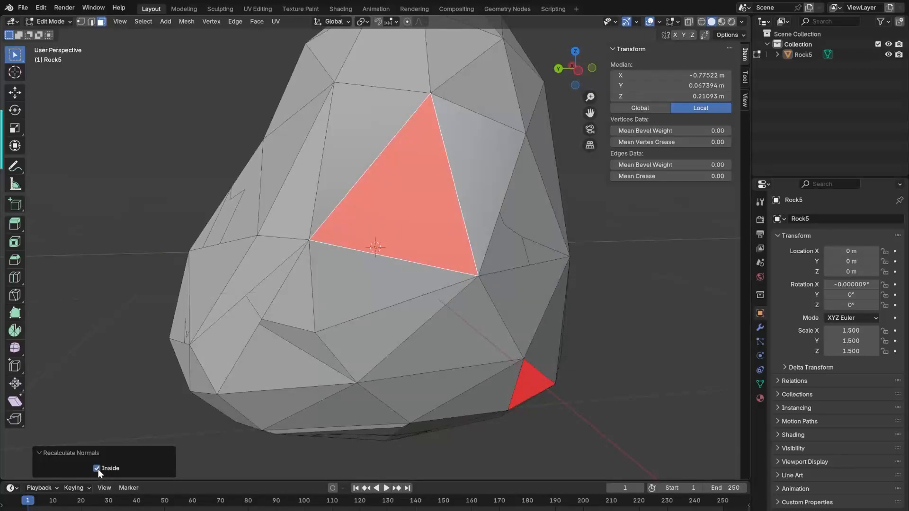
{"action": "left_click", "coordinate": [97, 469]}
{"action": "left_click", "coordinate": [97, 469]}
{"action": "left_click", "coordinate": [97, 468]}
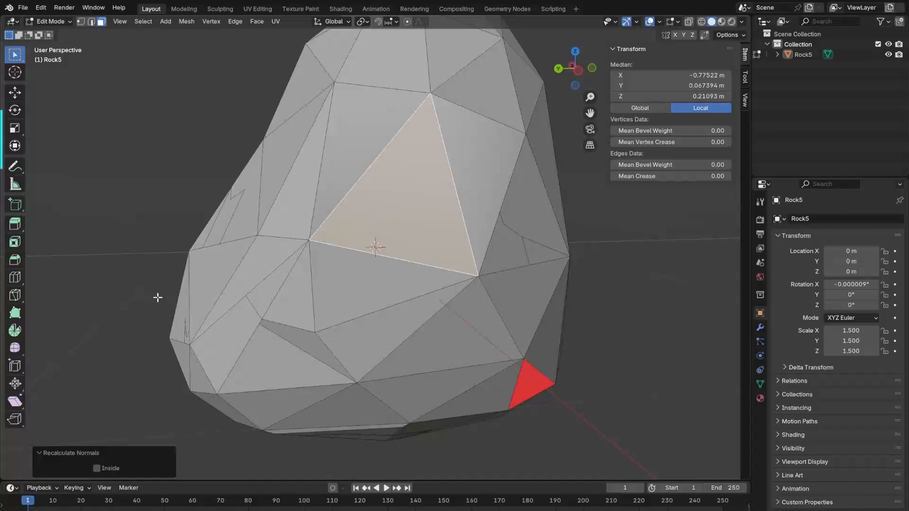
{"action": "key", "text": "alt+n"}
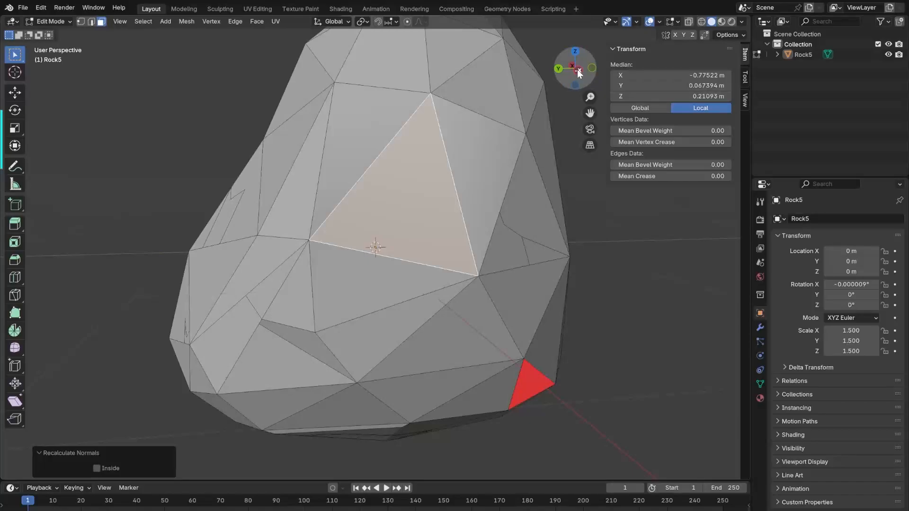
Inspect the opposite side of the rock for remaining reversed faces.
{"action": "left_click_drag", "start_coordinate": [578, 69], "coordinate": [540, 79]}
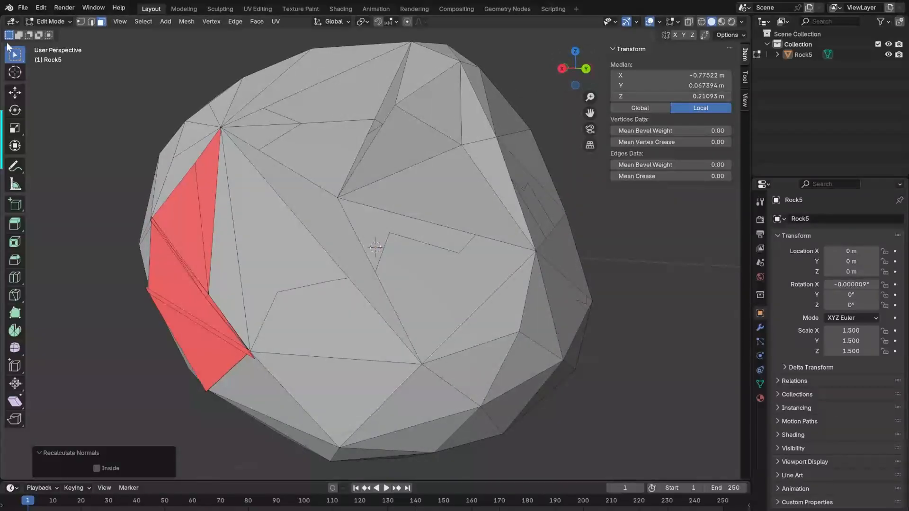